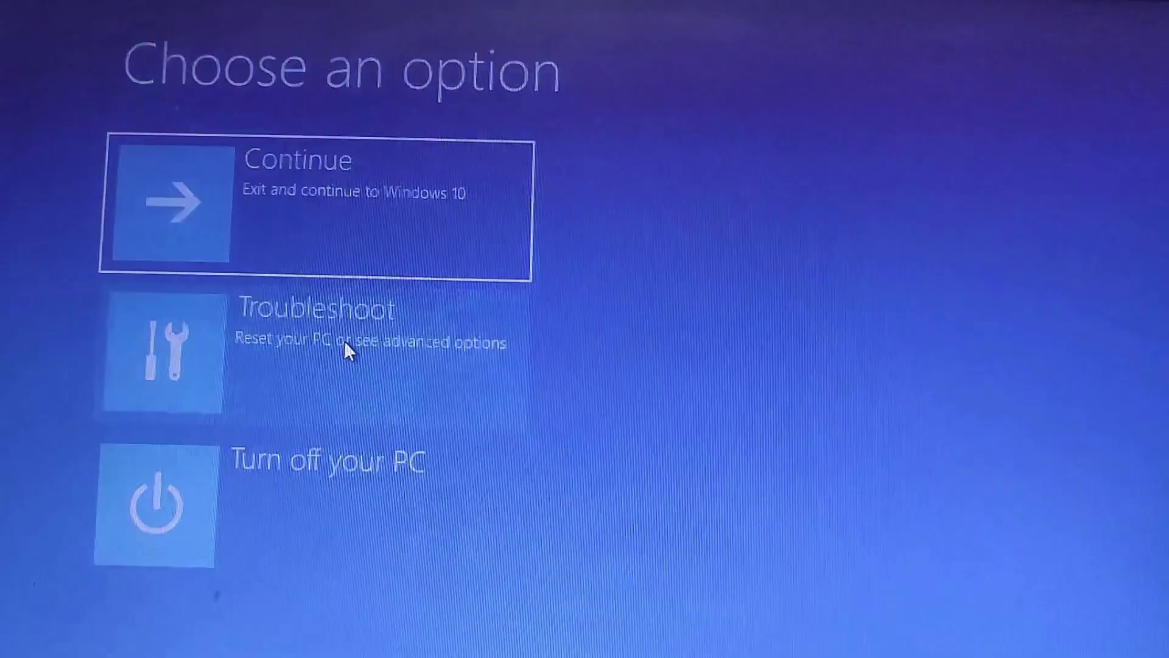
Step: Go to Troubleshoot, then Advanced options, on the recovery Choose an option screen
{"action": "left_click", "coordinate": [344, 341]}
{"action": "left_click", "coordinate": [340, 344]}
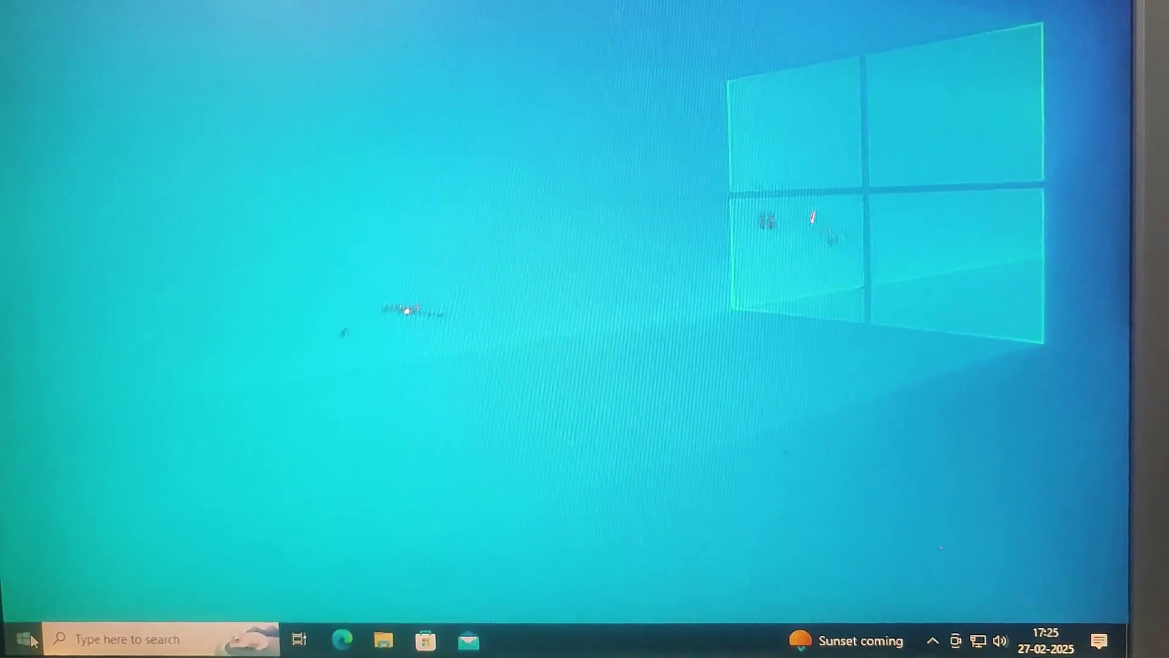
Step: Restart now under Advanced startup on Settings' Update & Security > Recovery page
{"action": "right_click", "coordinate": [26, 640]}
{"action": "left_click", "coordinate": [62, 471]}
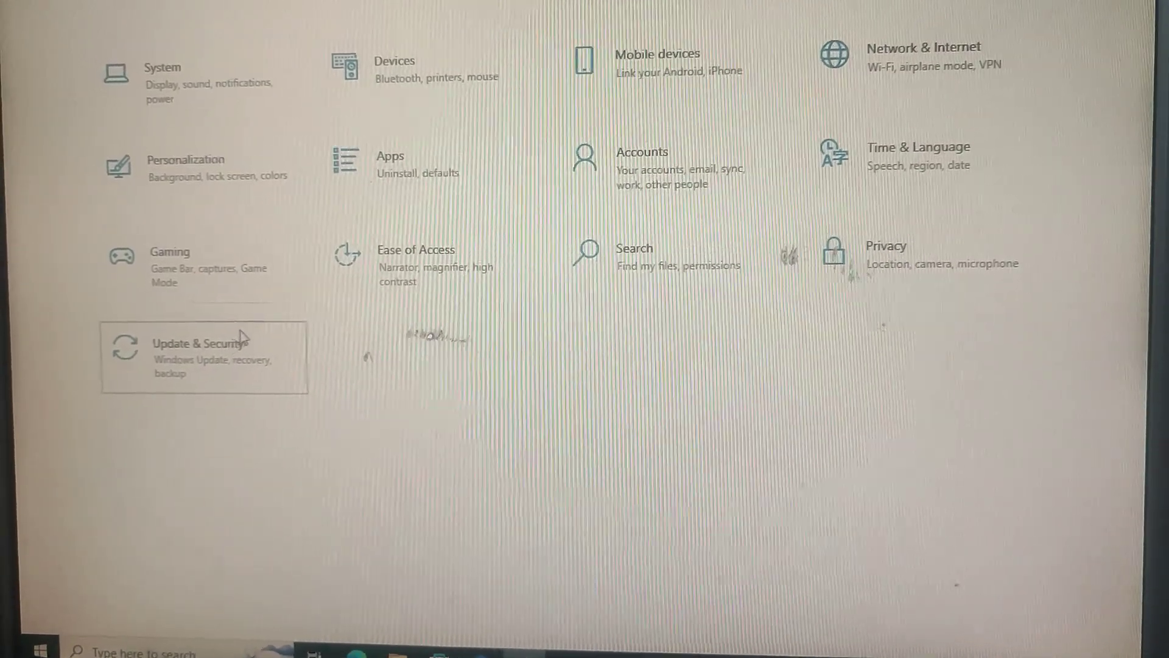
{"action": "left_click", "coordinate": [222, 342]}
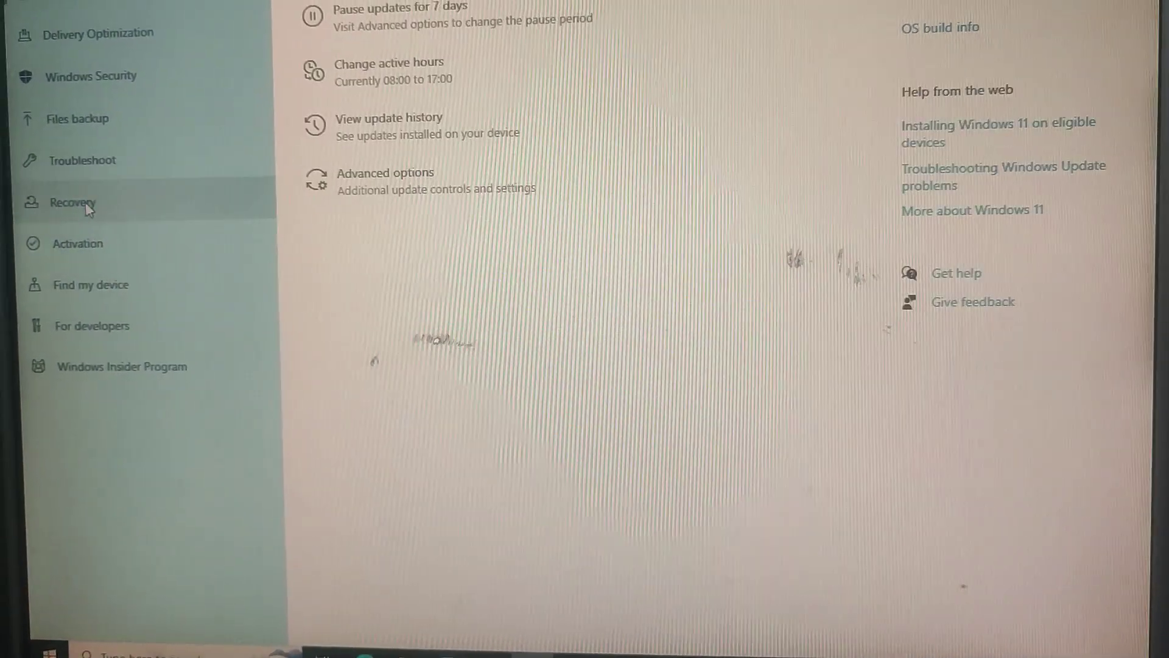
{"action": "left_click", "coordinate": [86, 202]}
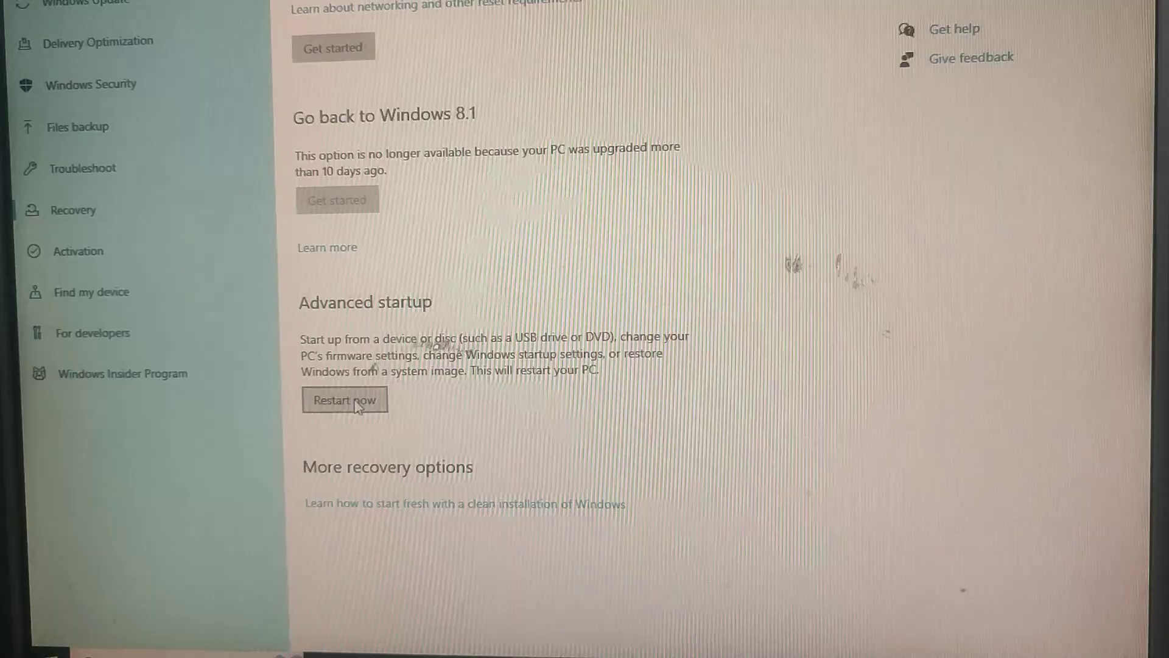
{"action": "left_click", "coordinate": [344, 398]}
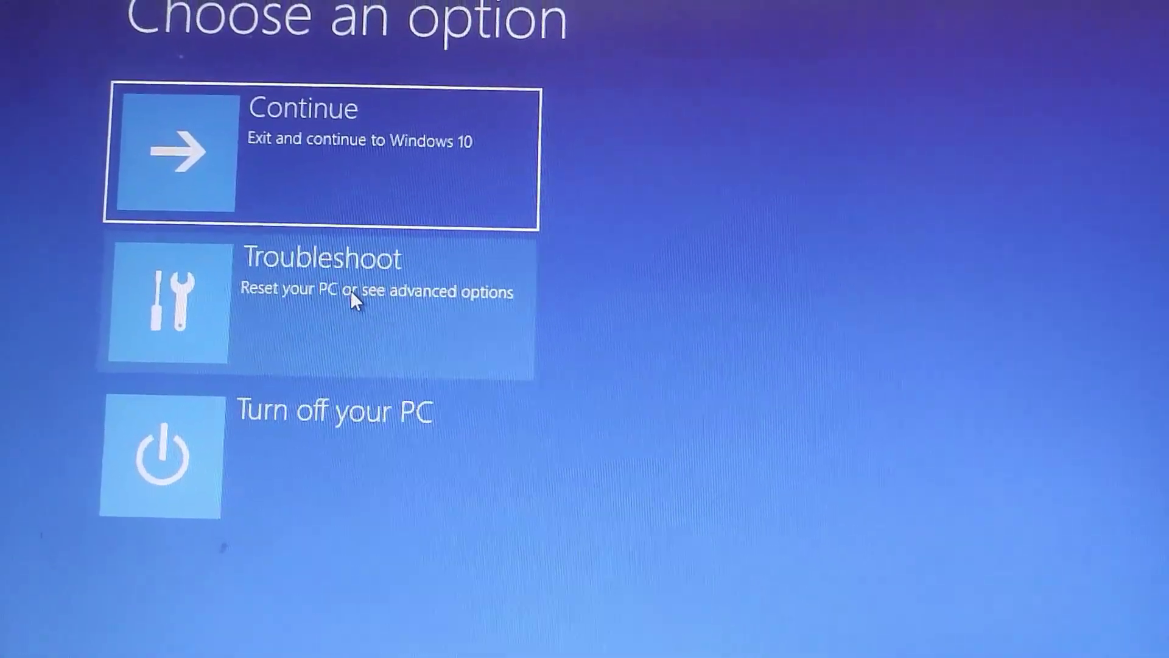
Step: Go to Troubleshoot, then Advanced options, on the Choose an option screen
{"action": "left_click", "coordinate": [343, 300]}
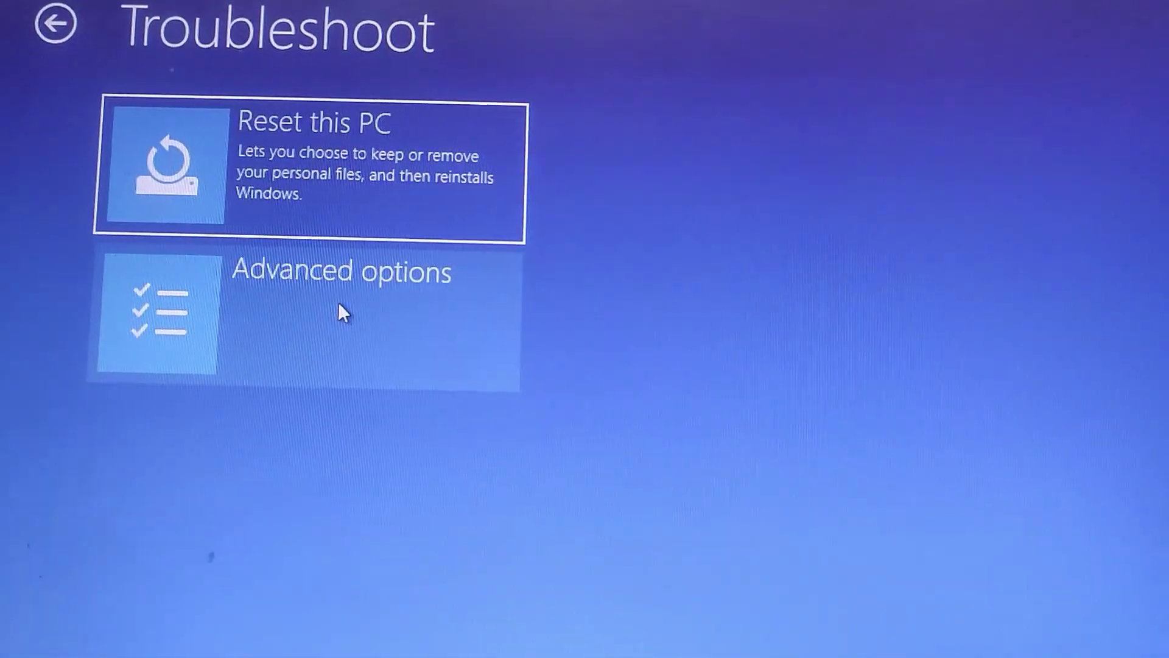
{"action": "left_click", "coordinate": [339, 311]}
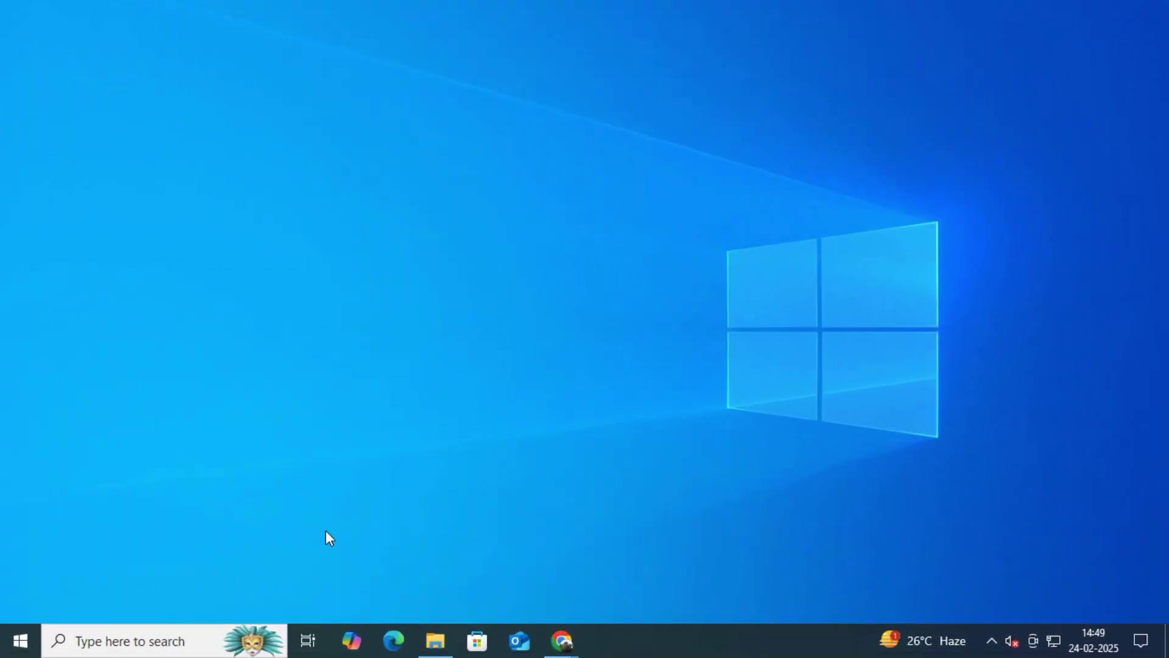
{"action": "left_click", "coordinate": [112, 640]}
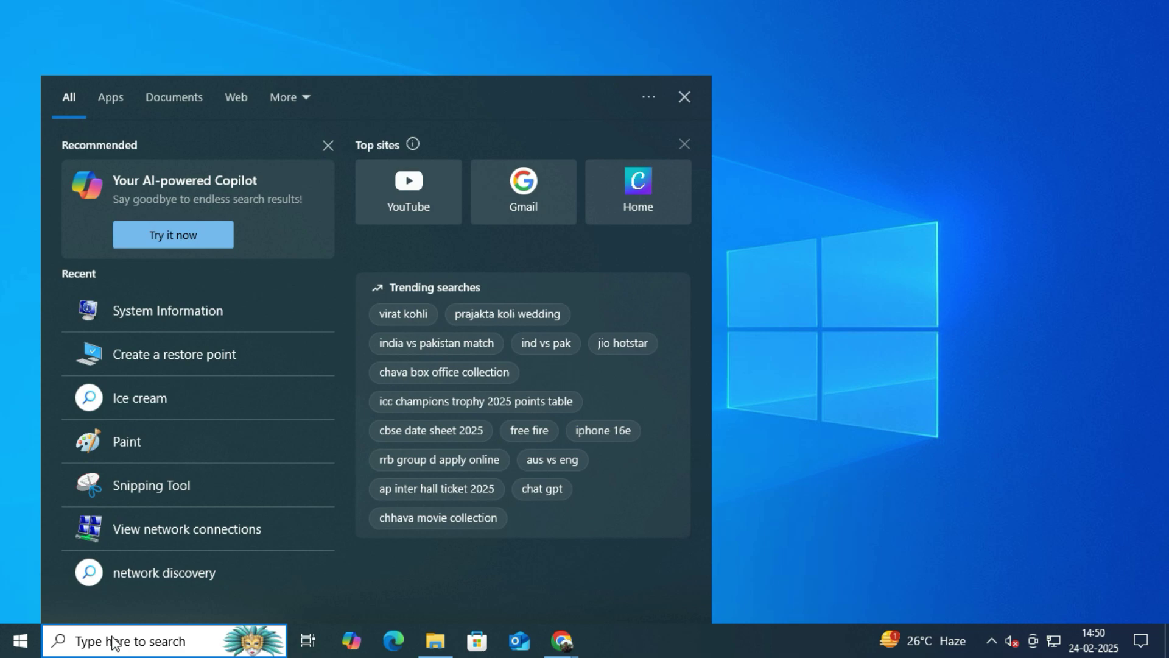
{"action": "type", "text": "system in"}
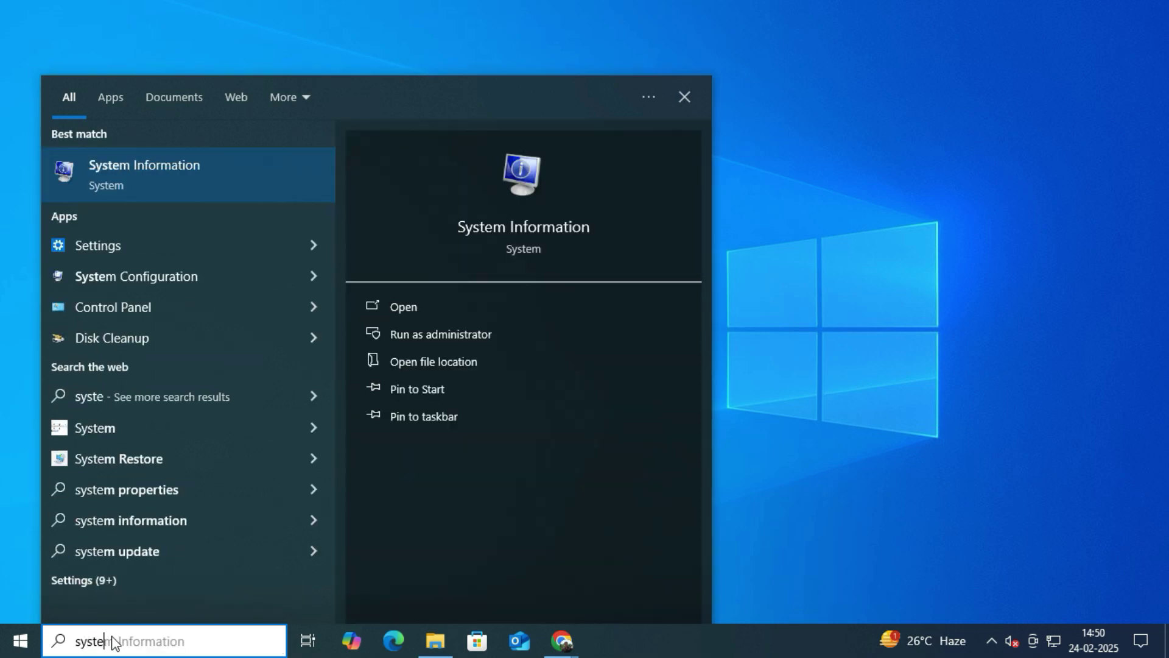
{"action": "left_click", "coordinate": [155, 162]}
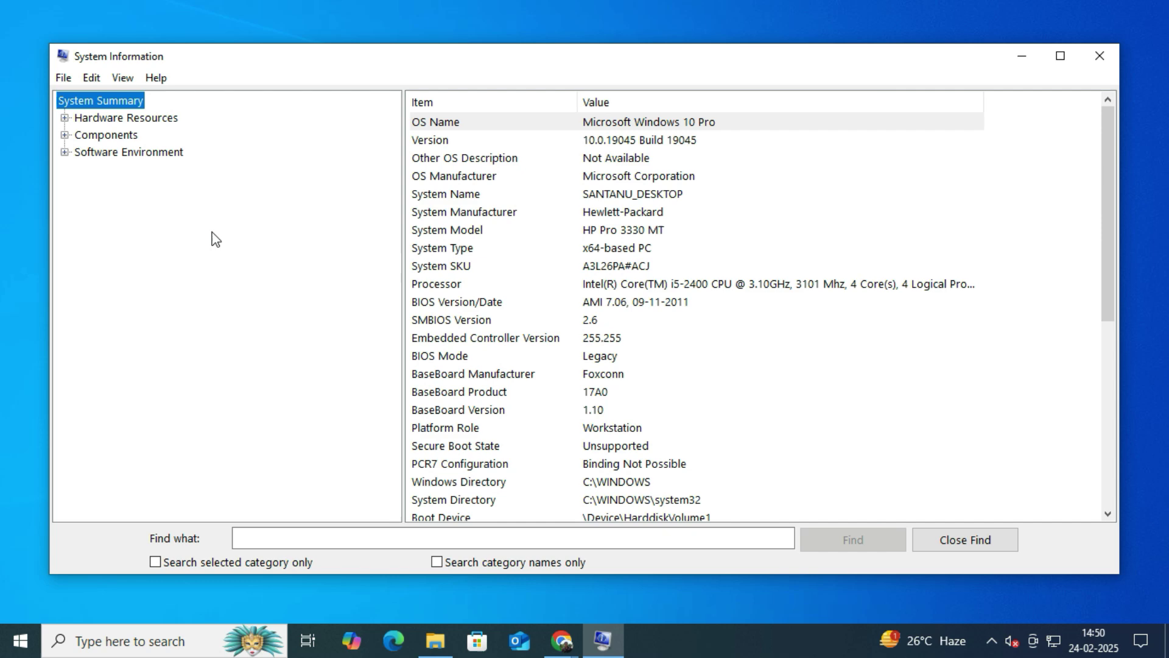
{"action": "left_click", "coordinate": [582, 359]}
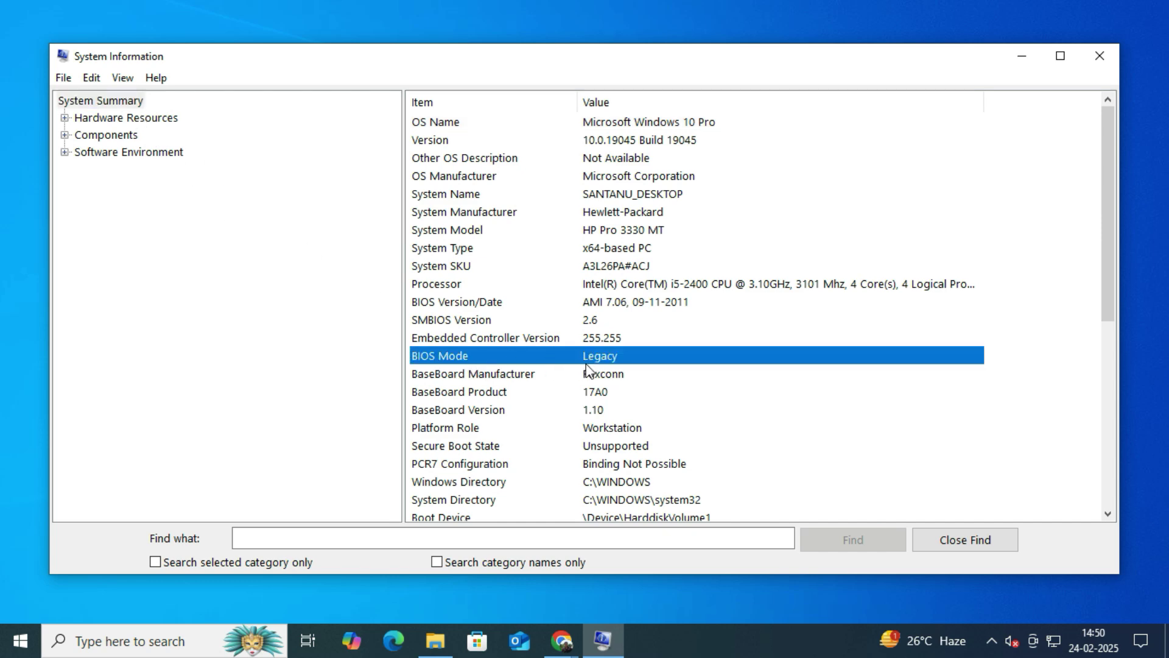
{"action": "left_click", "coordinate": [1101, 54]}
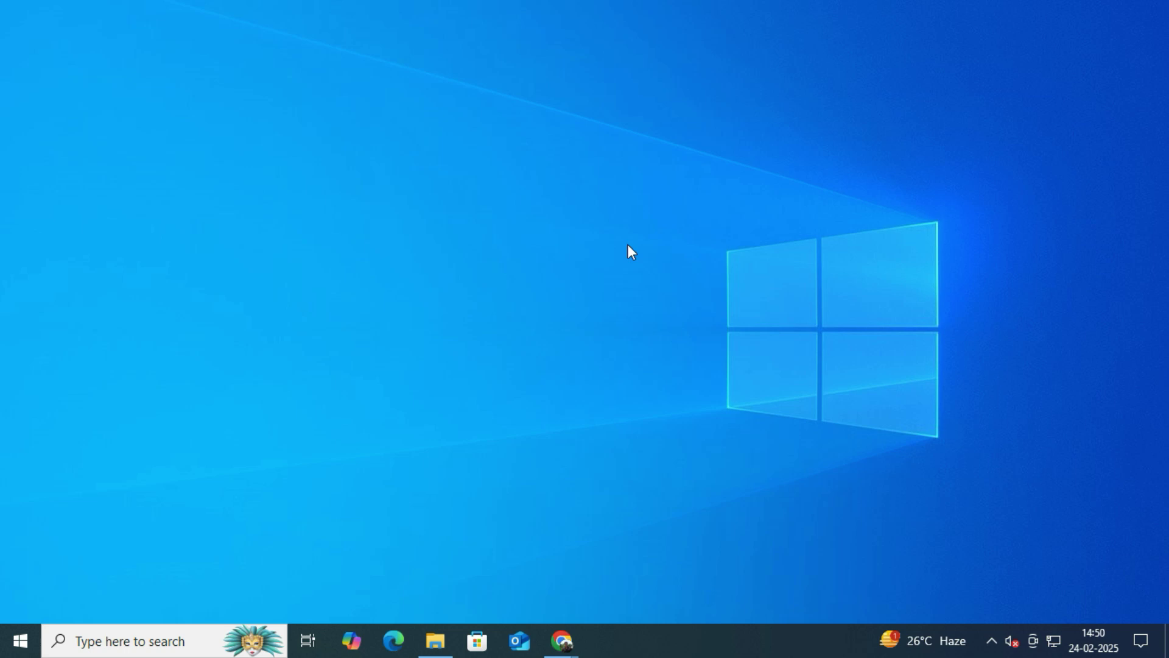
{"action": "key", "text": "super+r"}
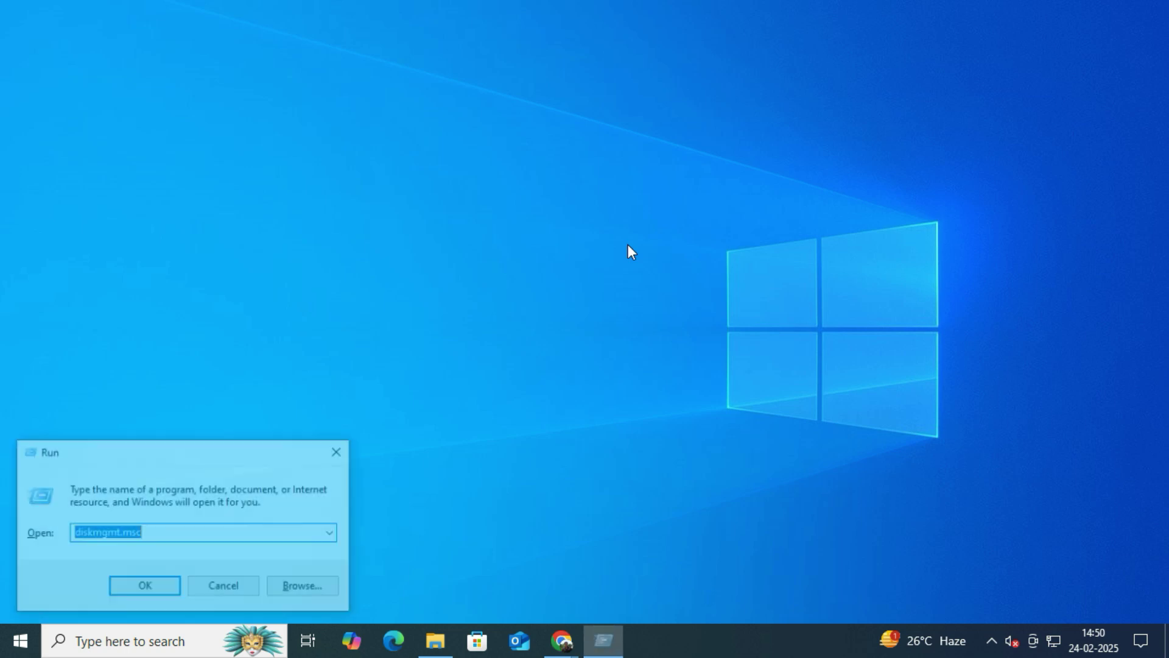
{"action": "type", "text": "diskmgmt."}
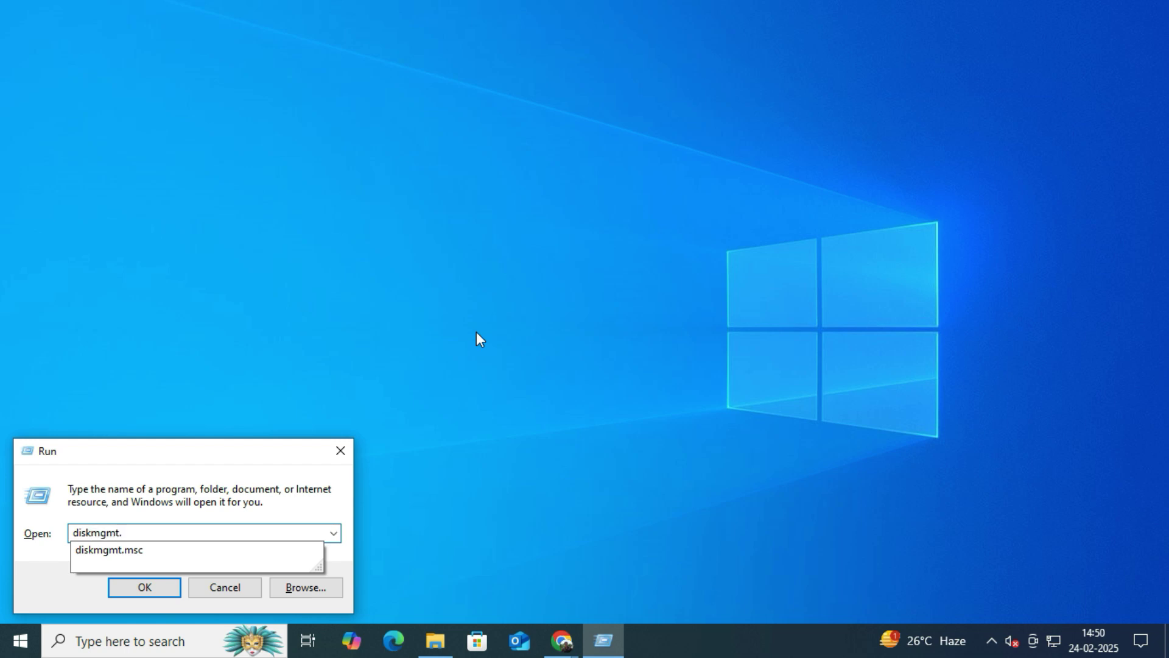
{"action": "type", "text": "msc"}
{"action": "key", "text": "Return"}
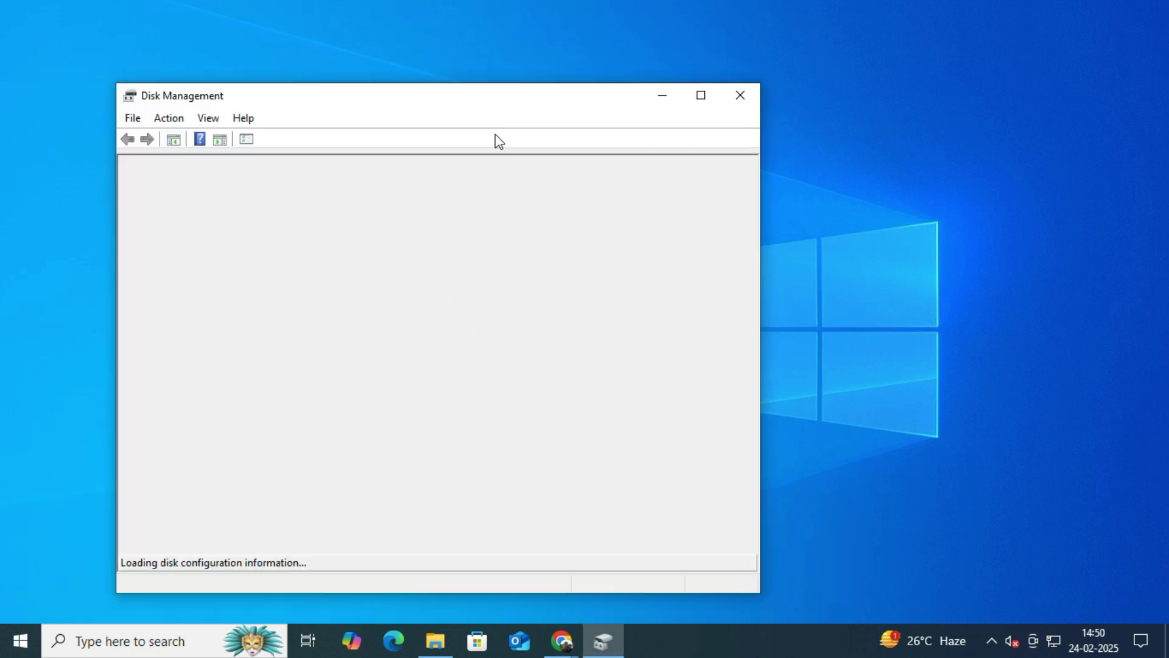
{"action": "left_click_drag", "start_coordinate": [516, 98], "coordinate": [608, 87]}
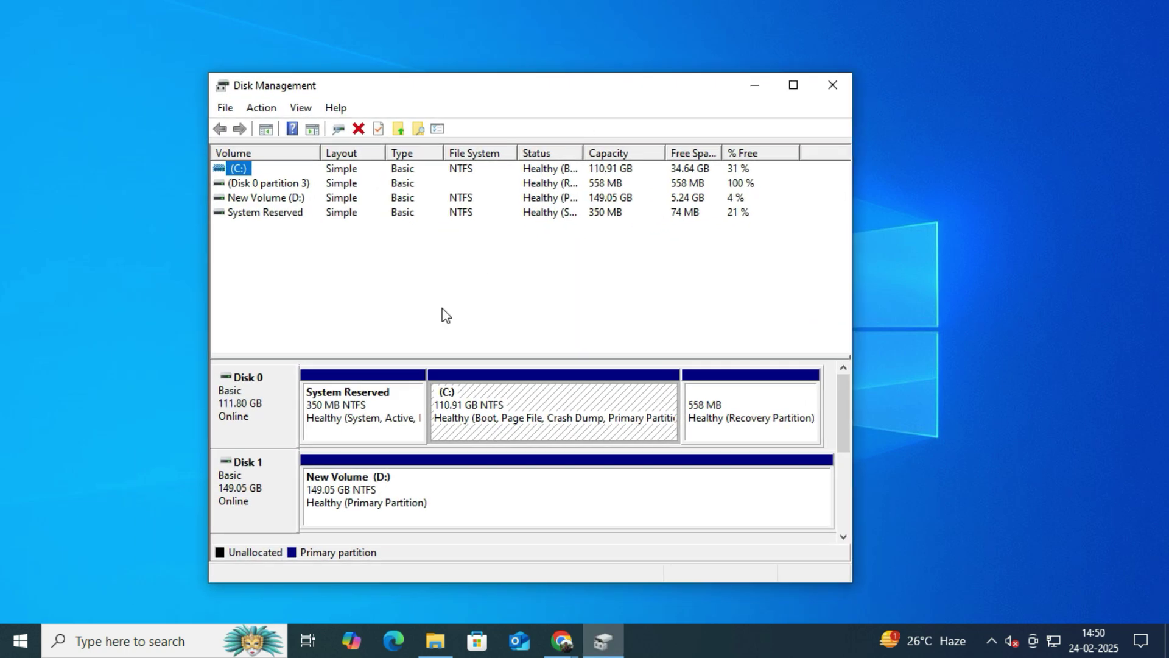
{"action": "right_click", "coordinate": [273, 416]}
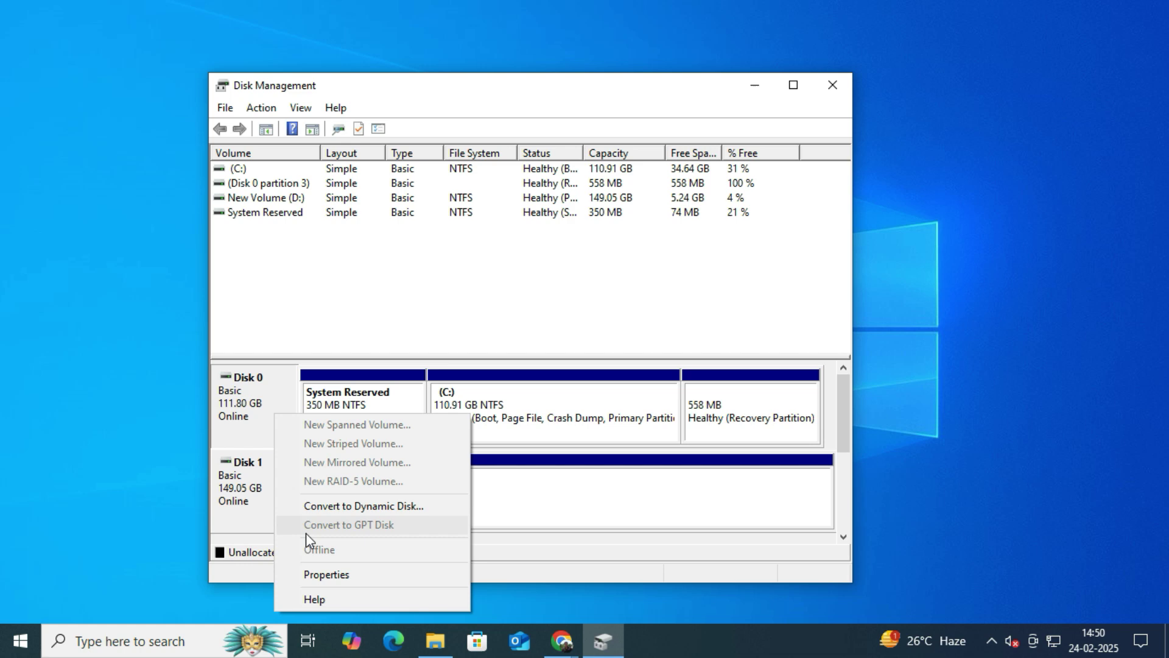
{"action": "left_click", "coordinate": [313, 574]}
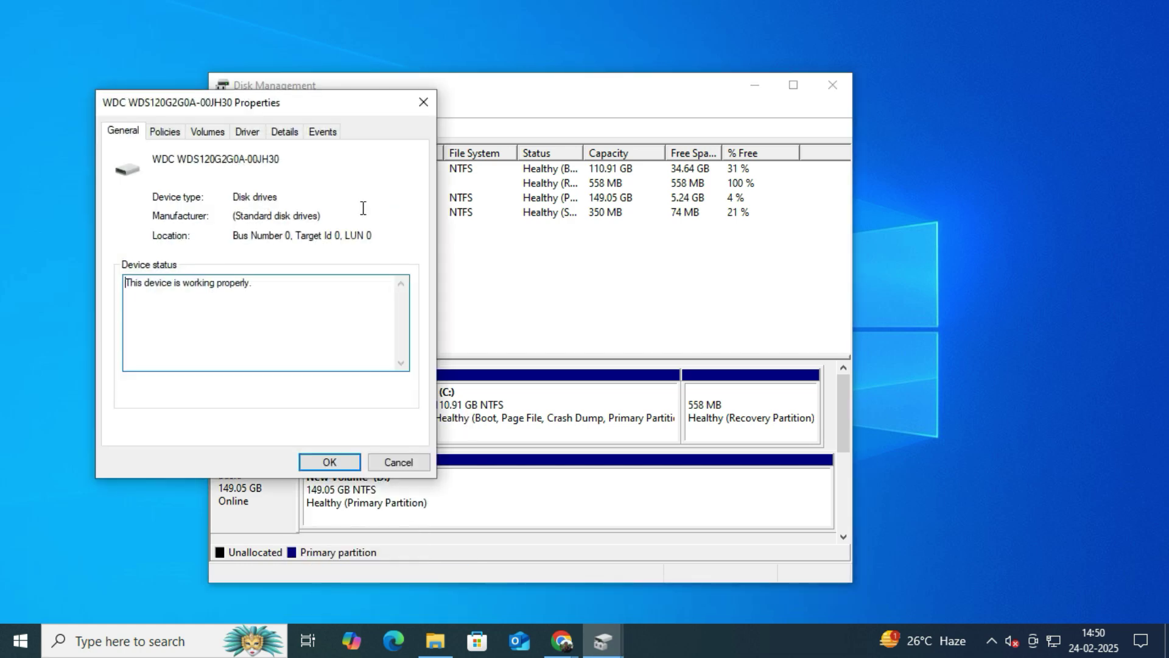
{"action": "left_click_drag", "start_coordinate": [363, 109], "coordinate": [592, 112]}
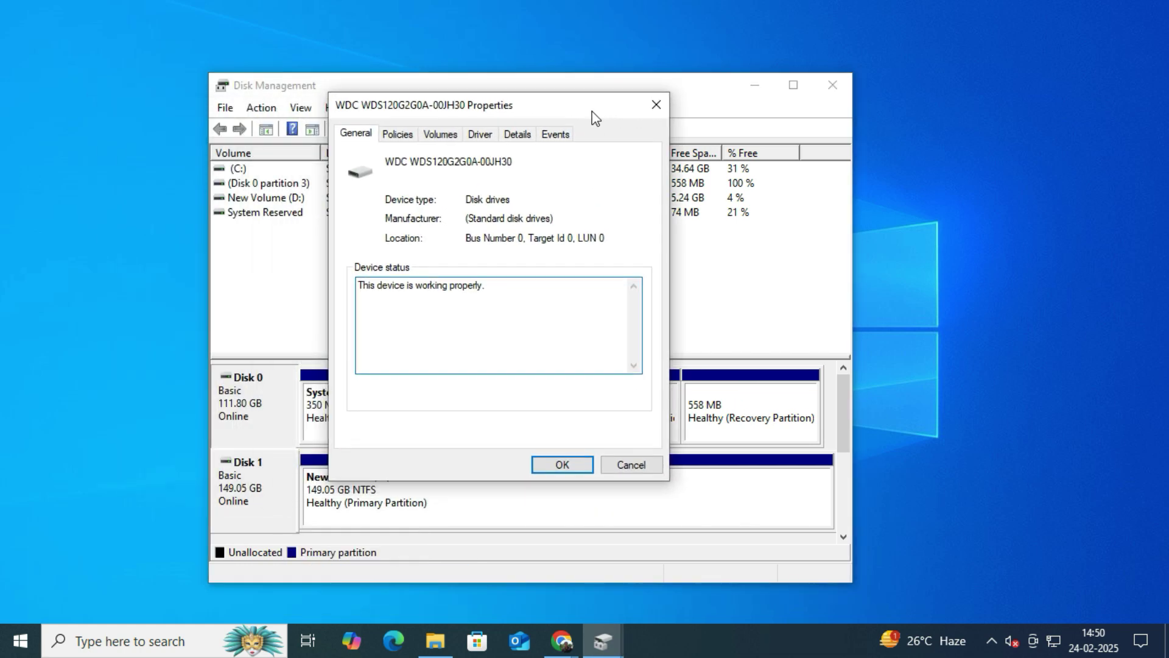
{"action": "left_click", "coordinate": [458, 142]}
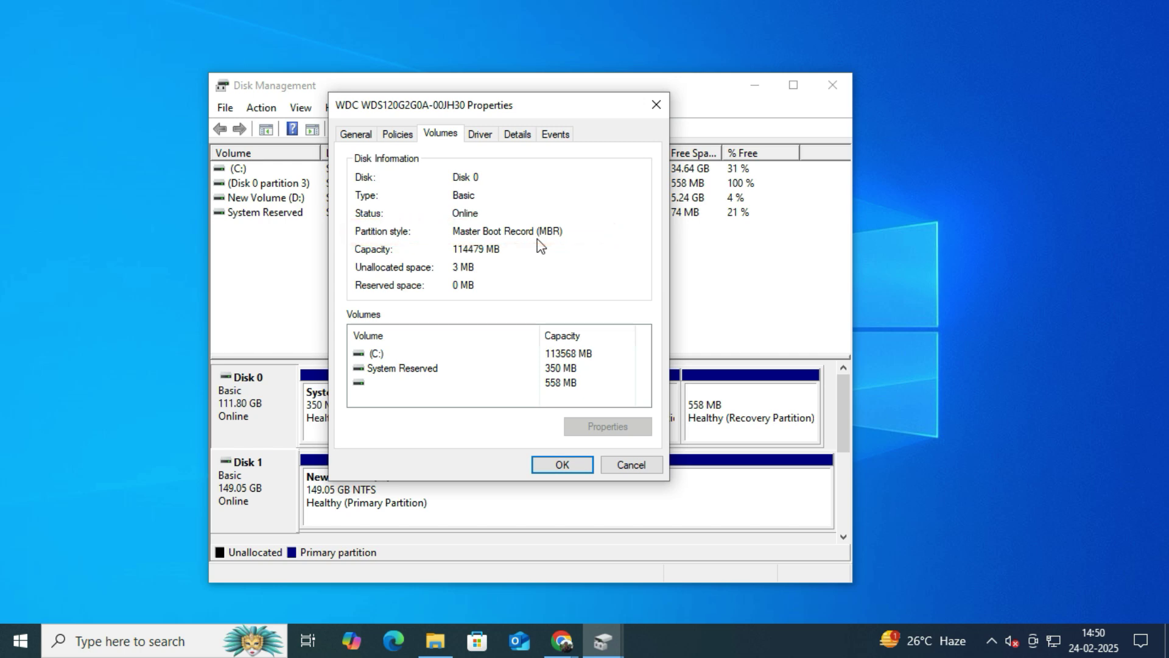
{"action": "left_click", "coordinate": [563, 463]}
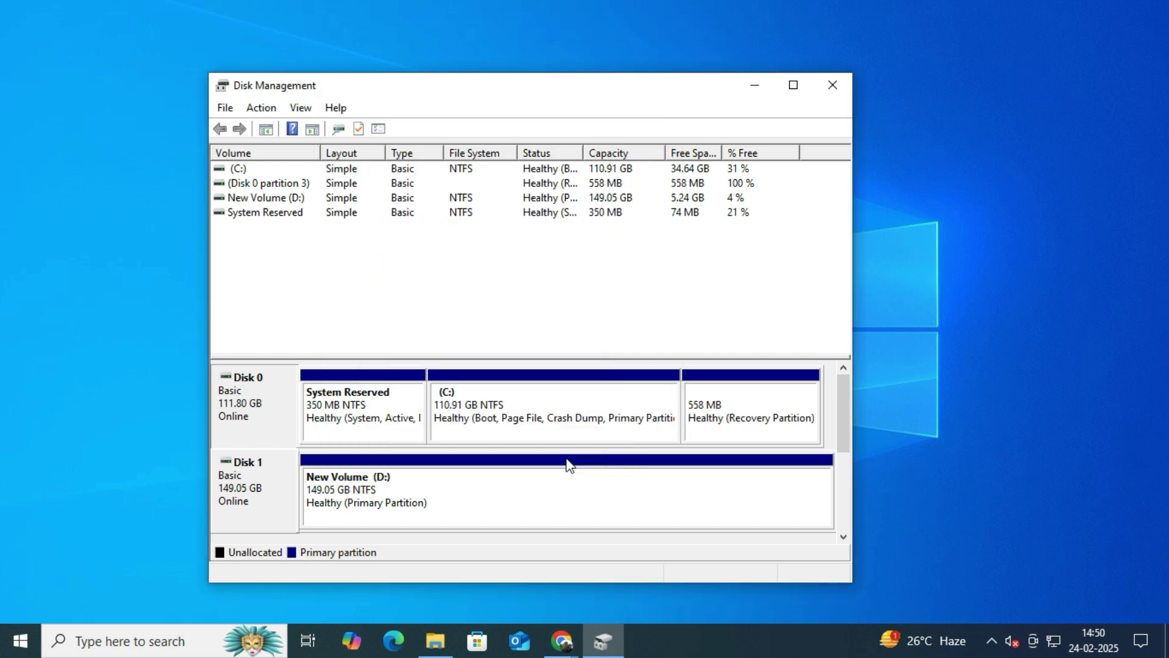
{"action": "left_click", "coordinate": [833, 88]}
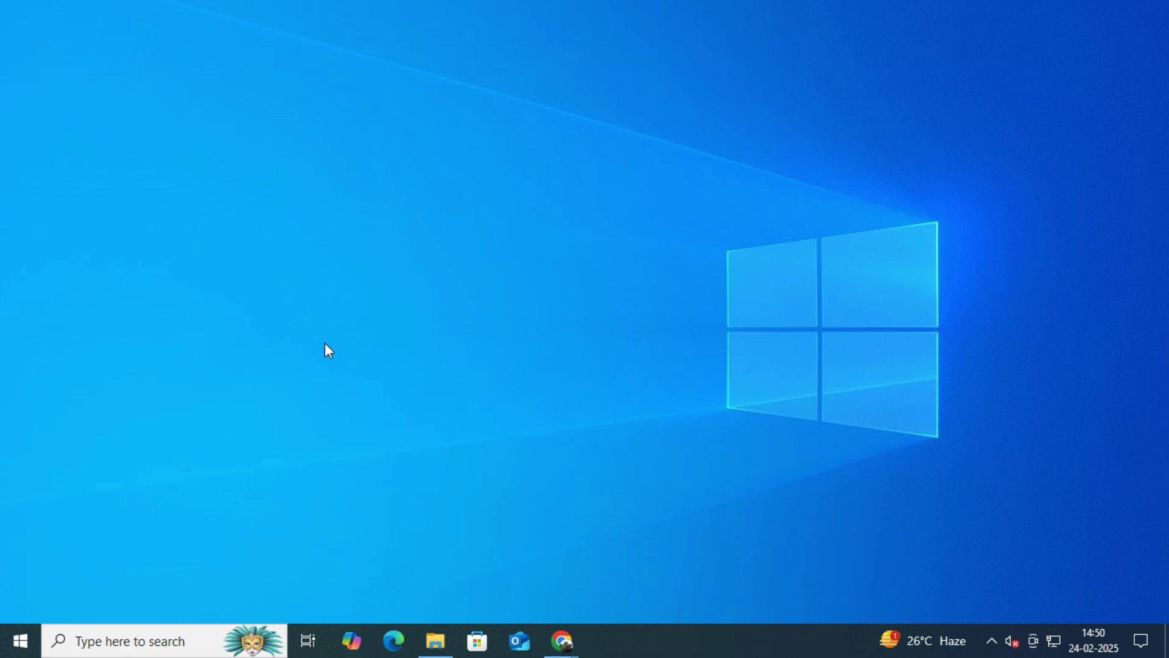
Step: Search for cmd and launch Command Prompt as administrator
{"action": "left_click", "coordinate": [122, 639]}
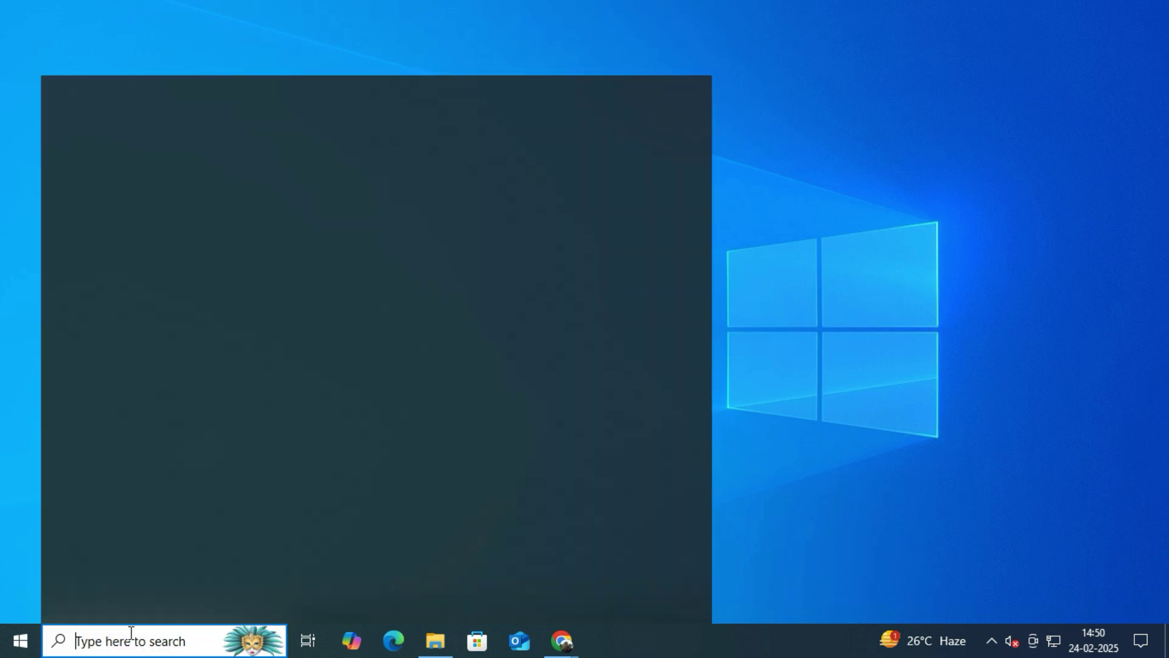
{"action": "type", "text": "cmd"}
{"action": "right_click", "coordinate": [186, 161]}
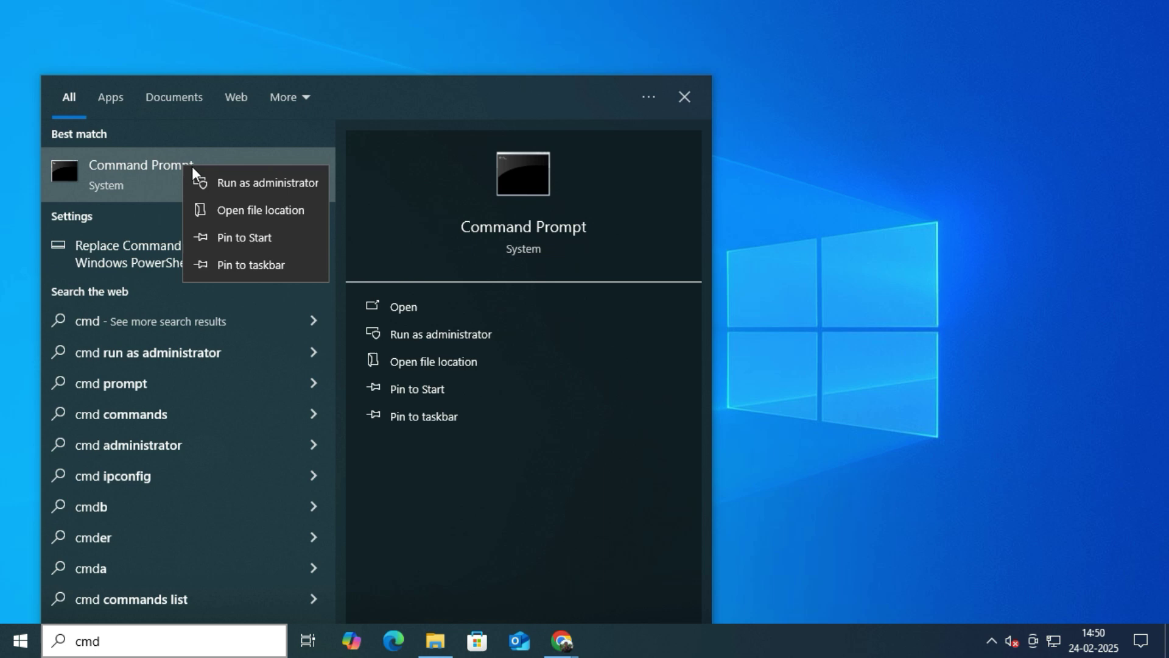
{"action": "left_click", "coordinate": [248, 179]}
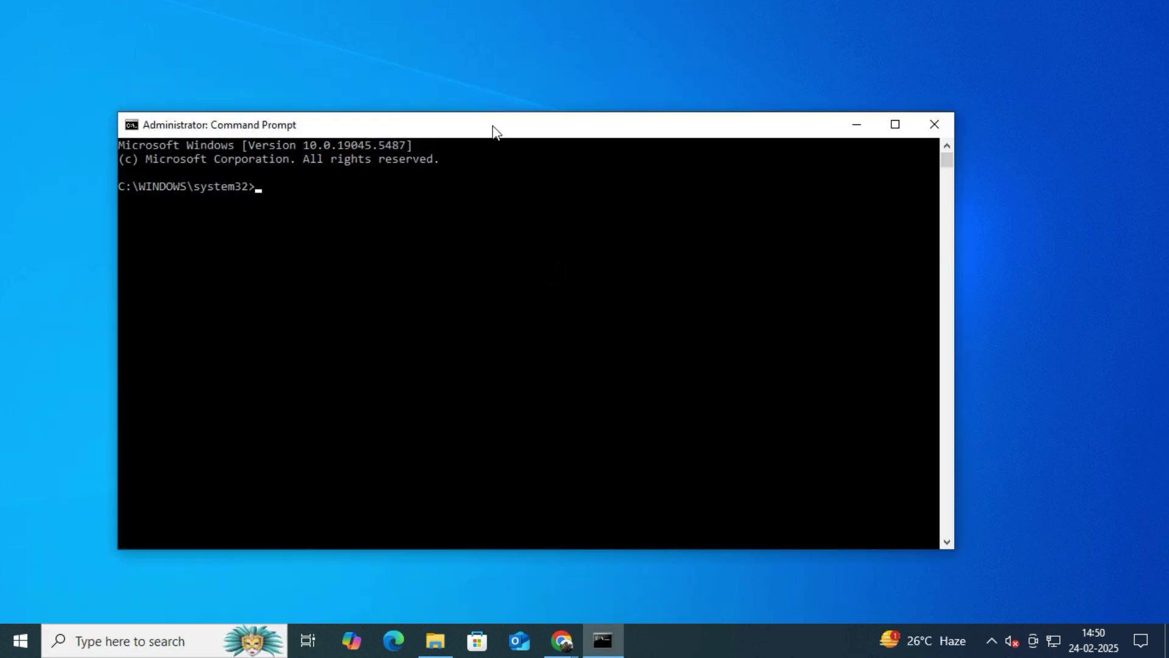
{"action": "left_click_drag", "start_coordinate": [493, 128], "coordinate": [519, 133]}
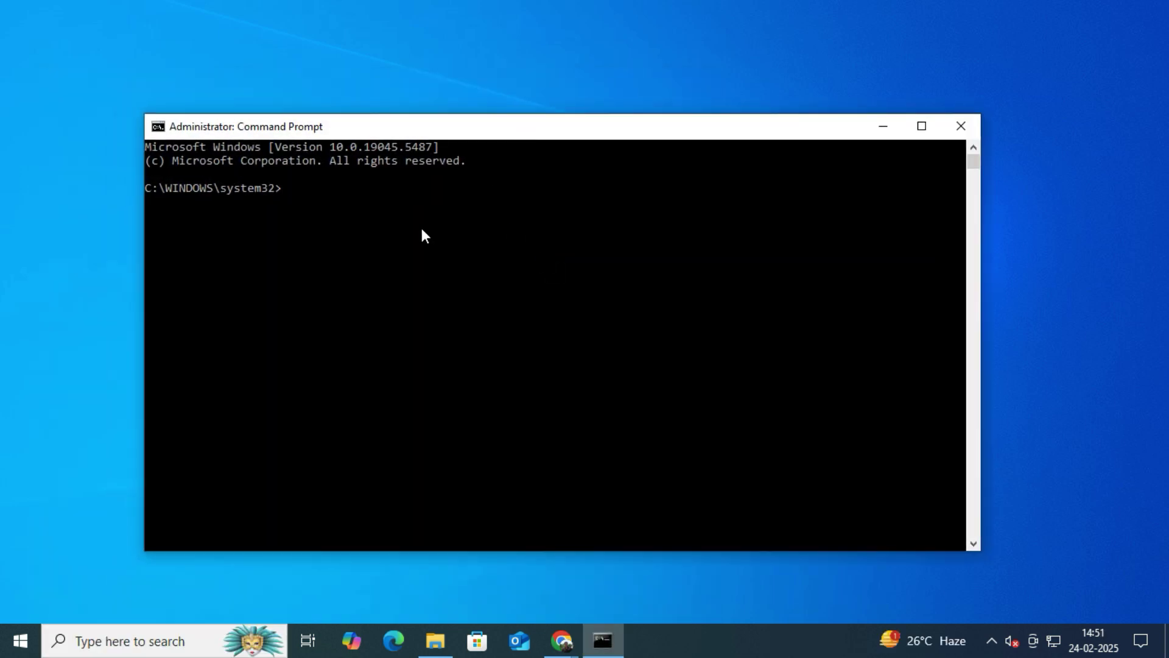
Step: Convert disk 0 to GPT with mbr2gpt /convert /allowFullOS, then close the window
{"action": "type", "text": "mbr2"}
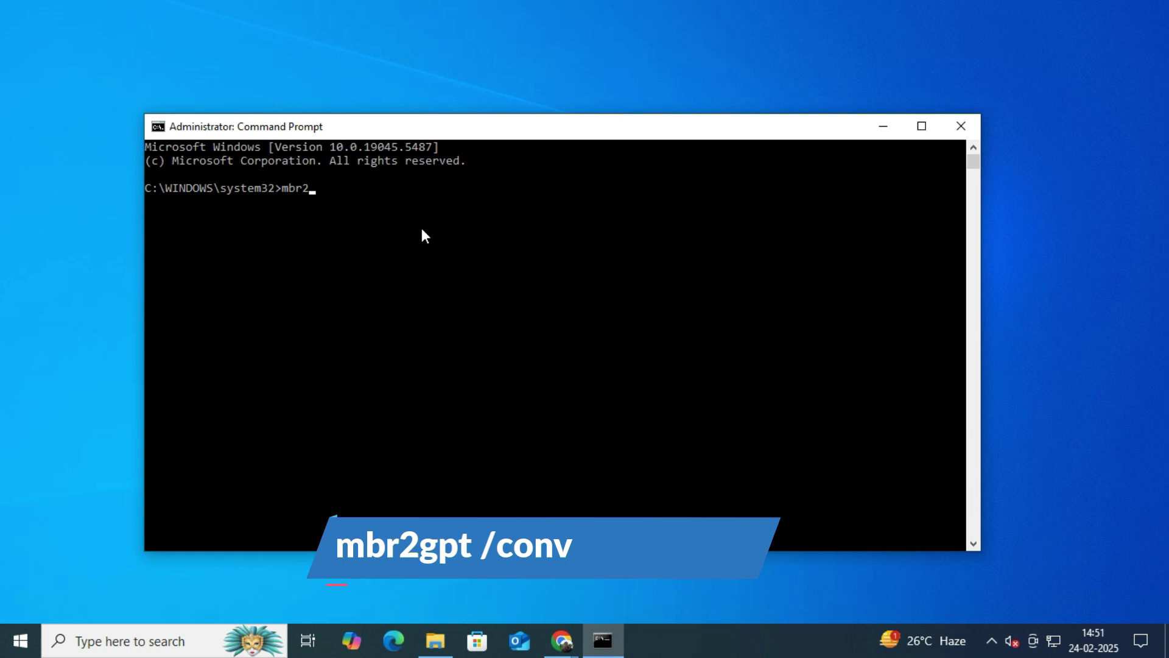
{"action": "type", "text": "gpt /convert"}
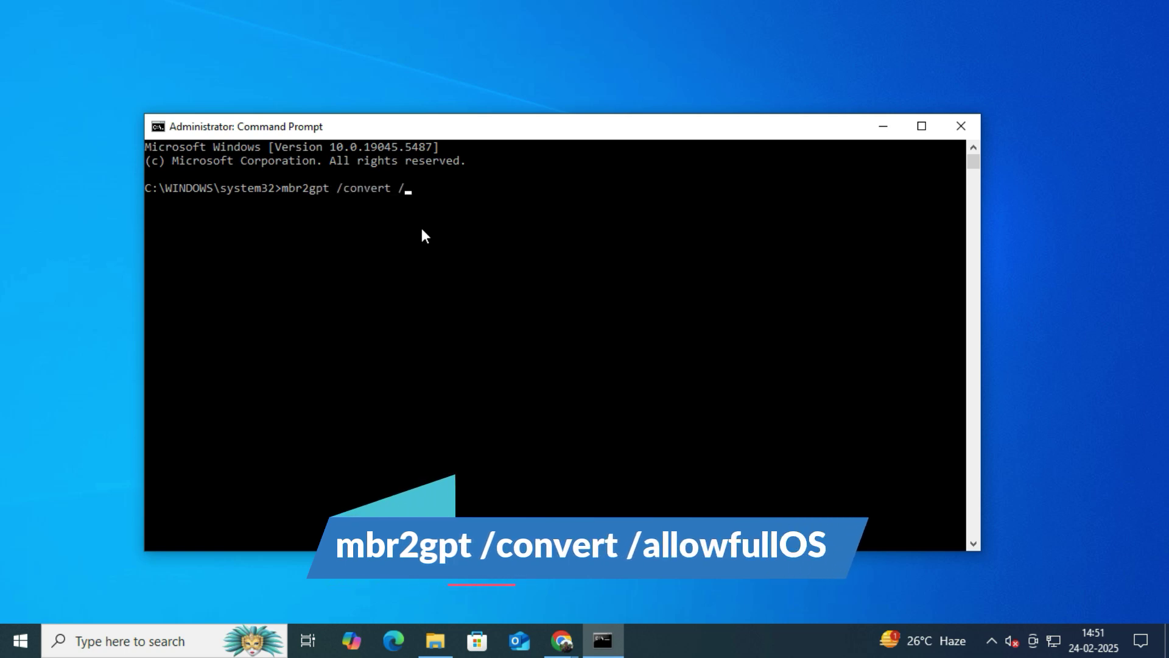
{"action": "type", "text": " /allowFullOS"}
{"action": "key", "text": "Return"}
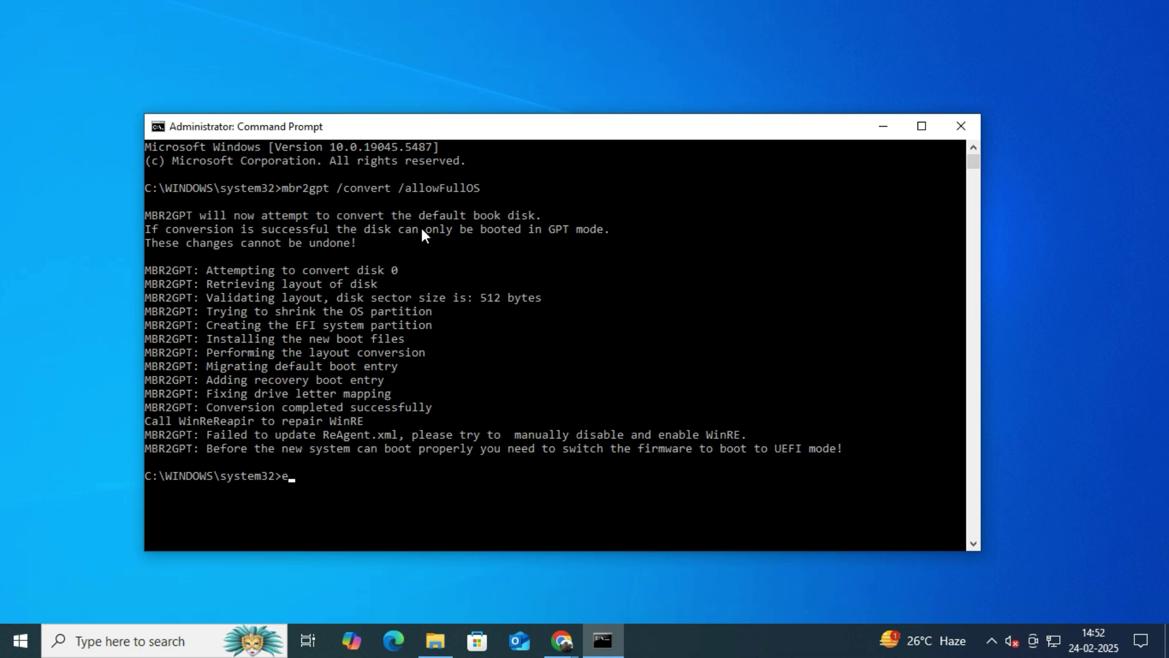
{"action": "key", "text": "Return"}
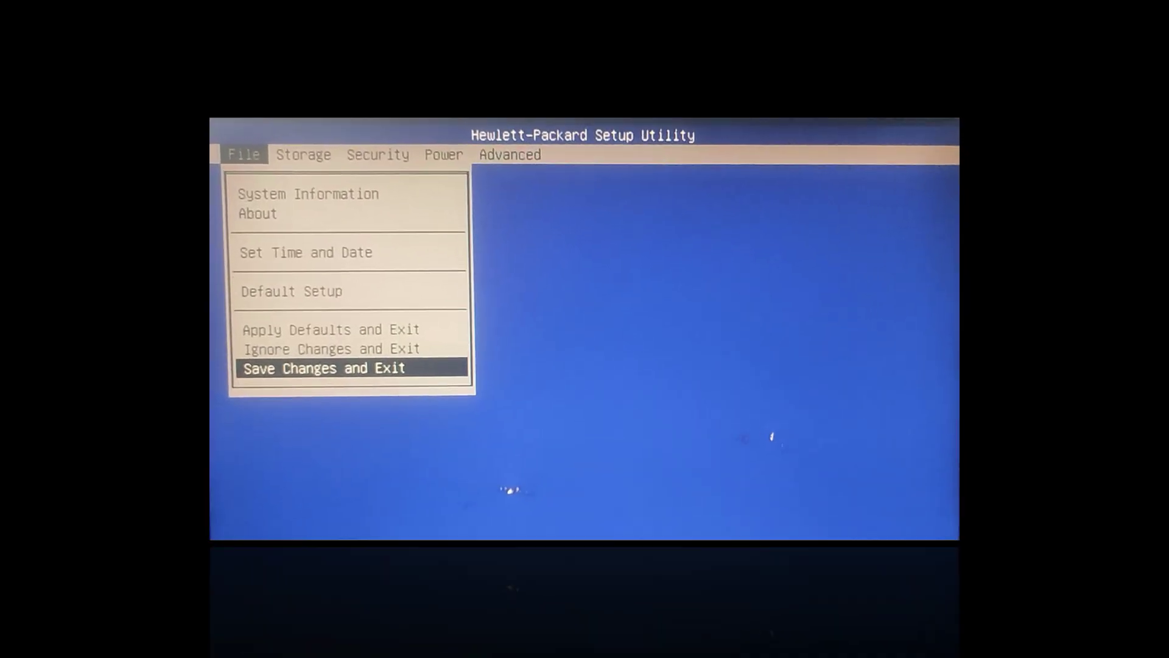
Step: Open Security > Secure Boot Configuration and accept the warning with F10
{"action": "key", "text": "Right"}
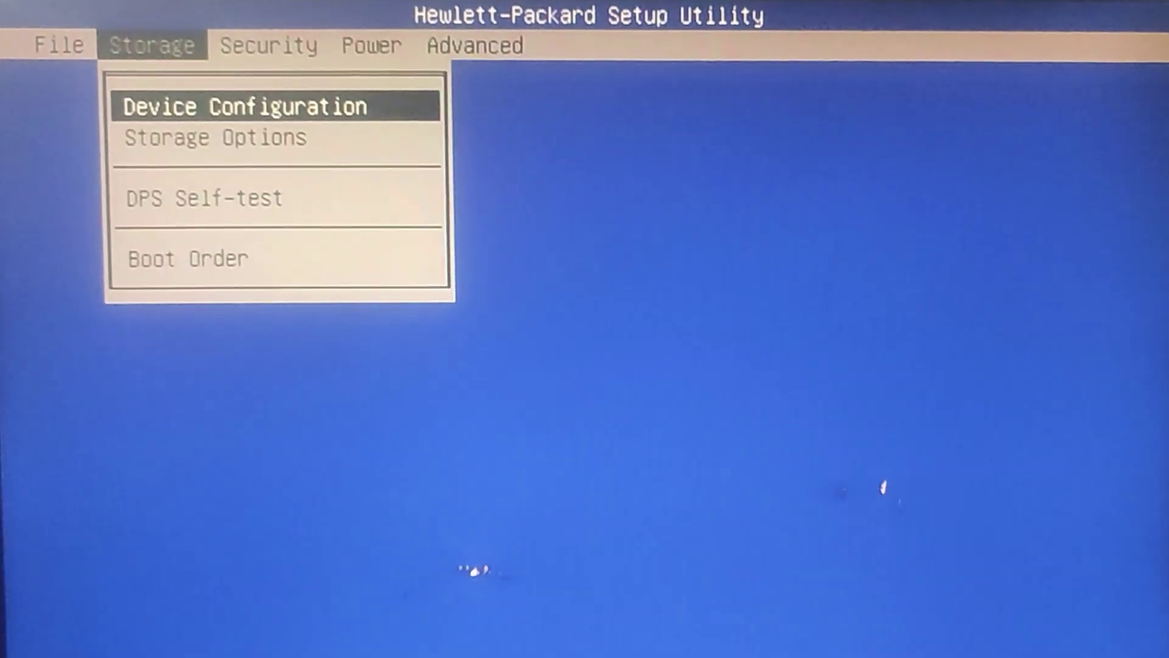
{"action": "key", "text": "Right"}
{"action": "key", "text": "Up"}
{"action": "key", "text": "Up"}
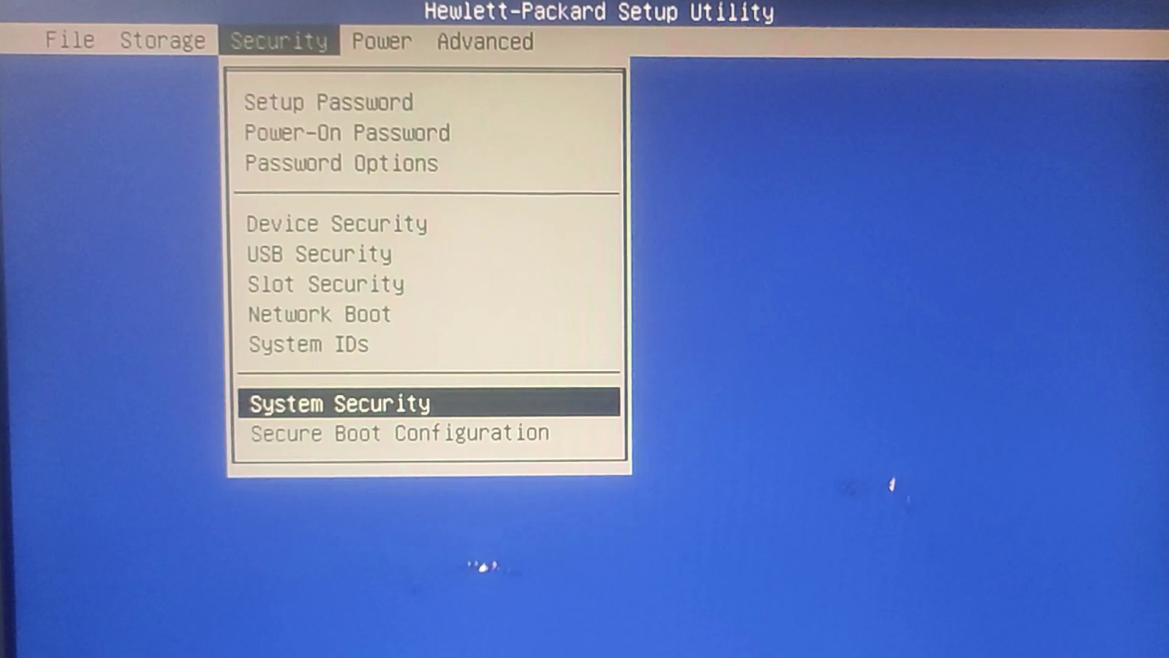
{"action": "key", "text": "Down"}
{"action": "key", "text": "Return"}
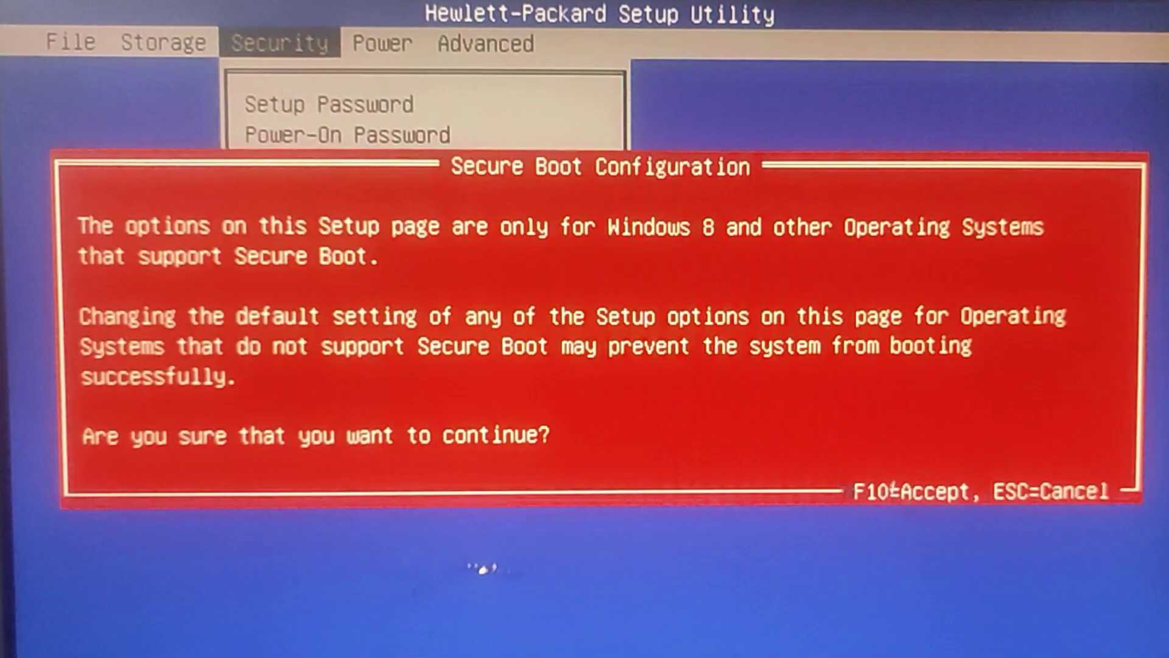
{"action": "key", "text": "F10"}
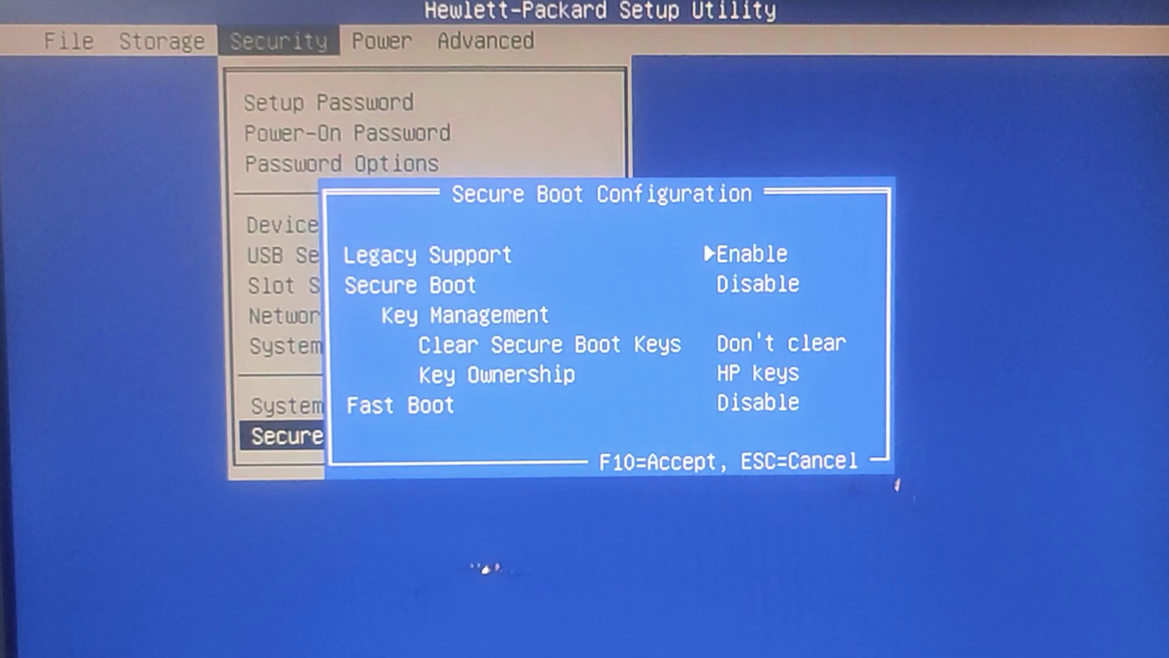
Step: Set Legacy Support to Disable and Secure Boot to Enable
{"action": "key", "text": "Down"}
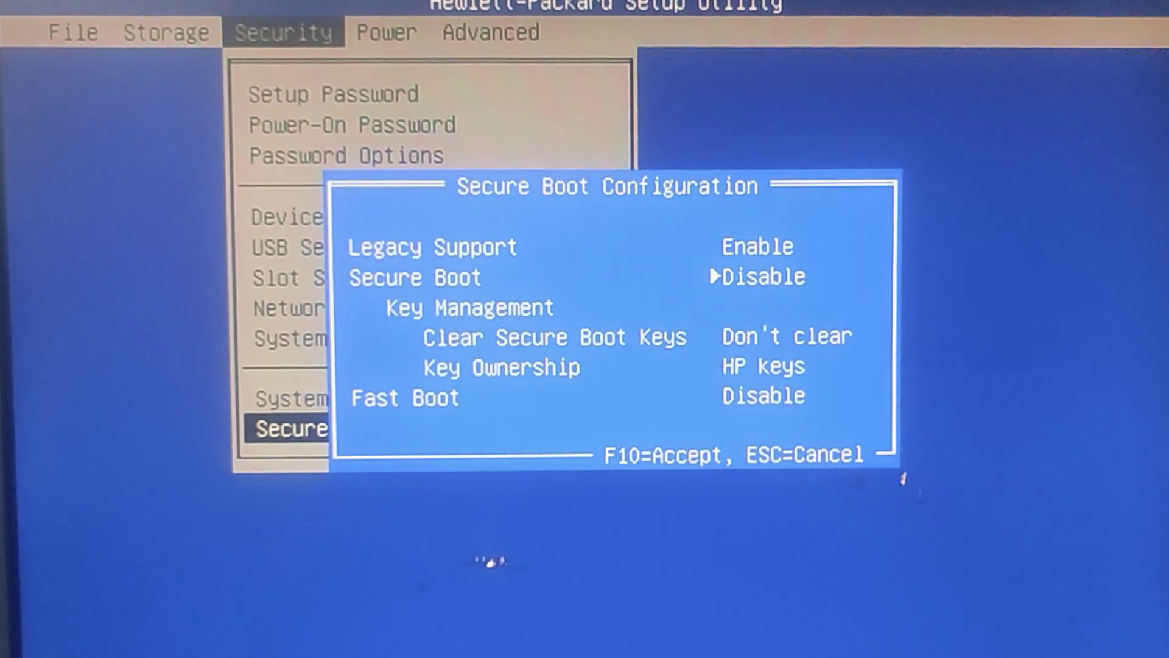
{"action": "key", "text": "Up"}
{"action": "key", "text": "Right"}
{"action": "key", "text": "Down"}
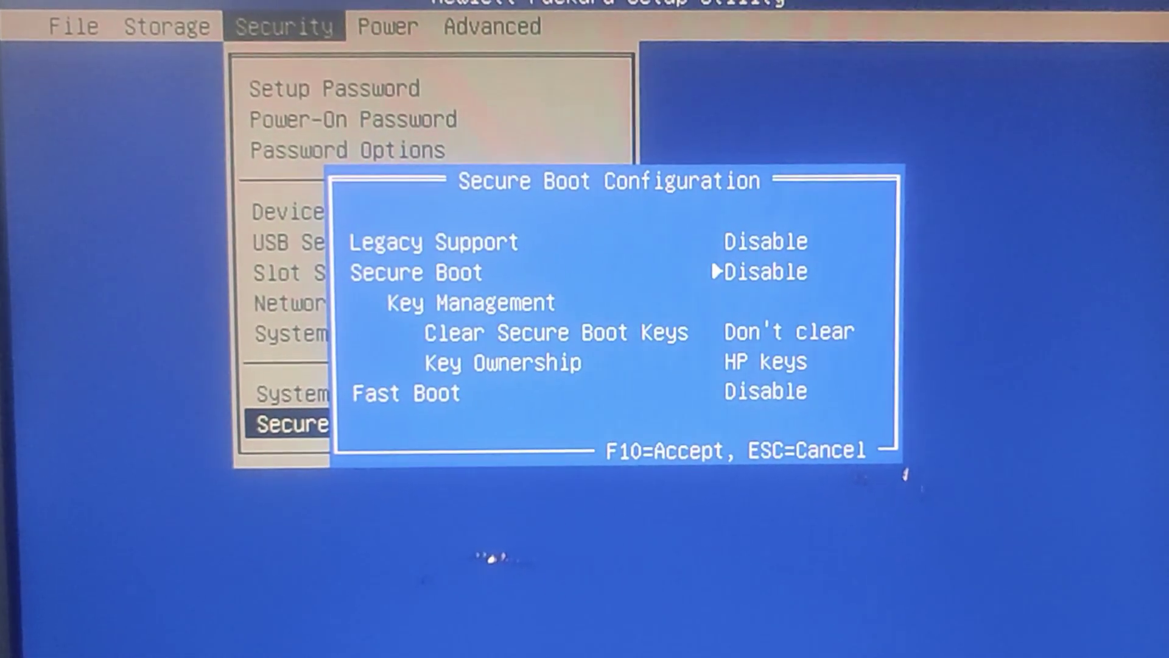
{"action": "key", "text": "Right"}
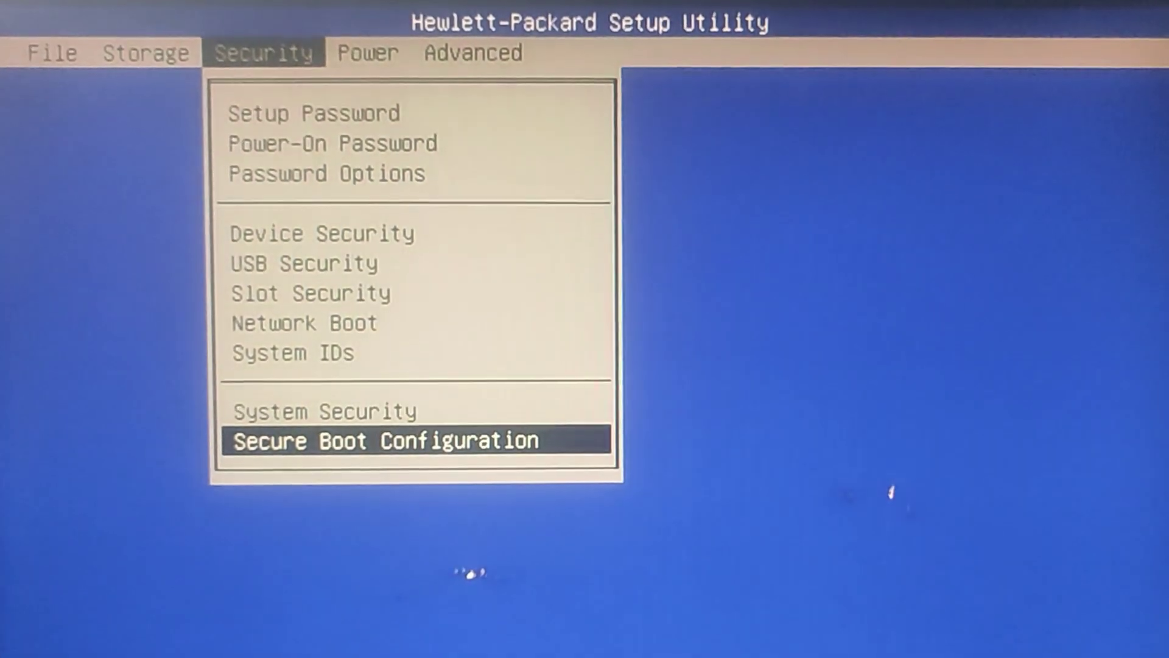
Step: Check that Storage > Boot Order lists UEFI sources, then save changes and exit
{"action": "key", "text": "Left"}
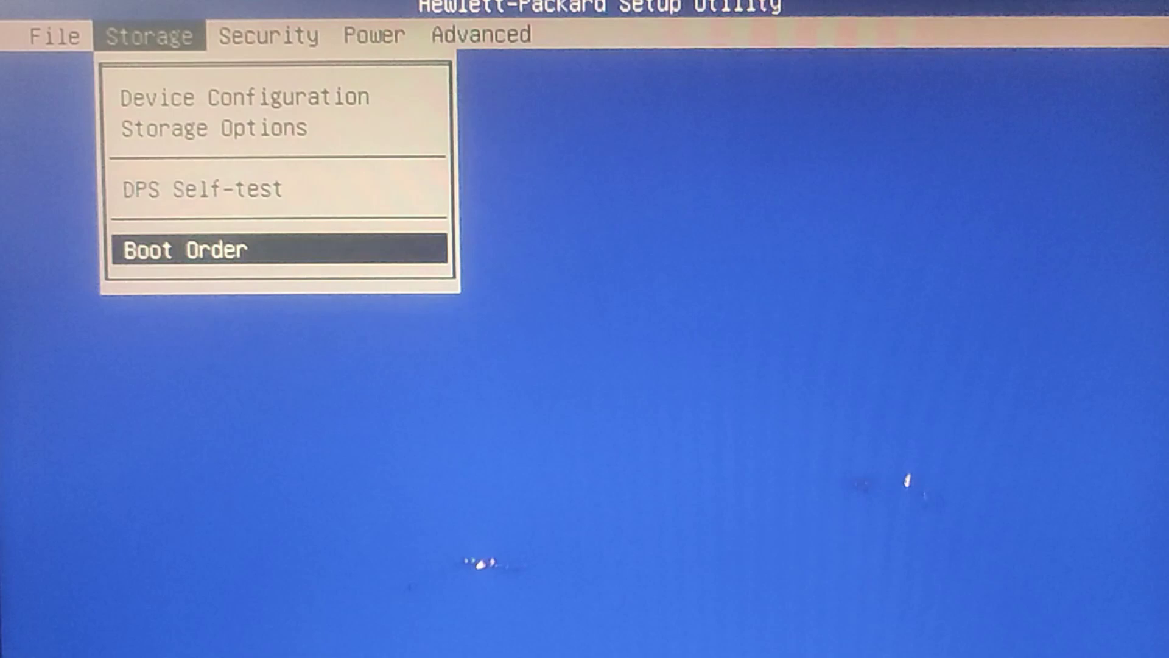
{"action": "key", "text": "Return"}
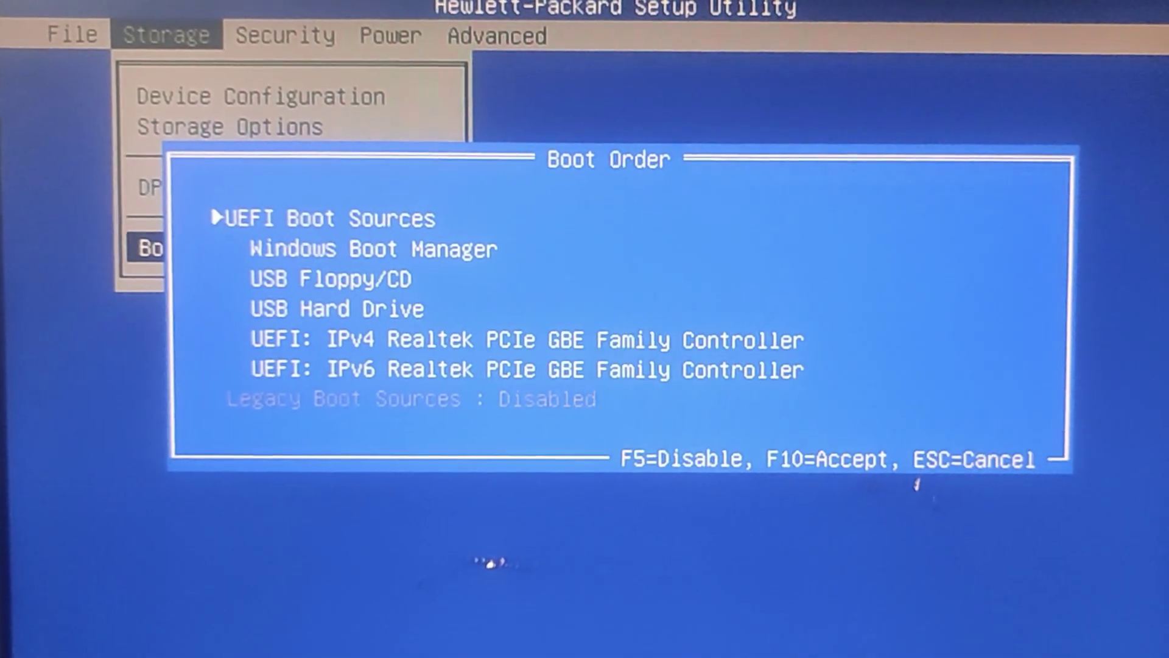
{"action": "key", "text": "Escape"}
{"action": "key", "text": "Left"}
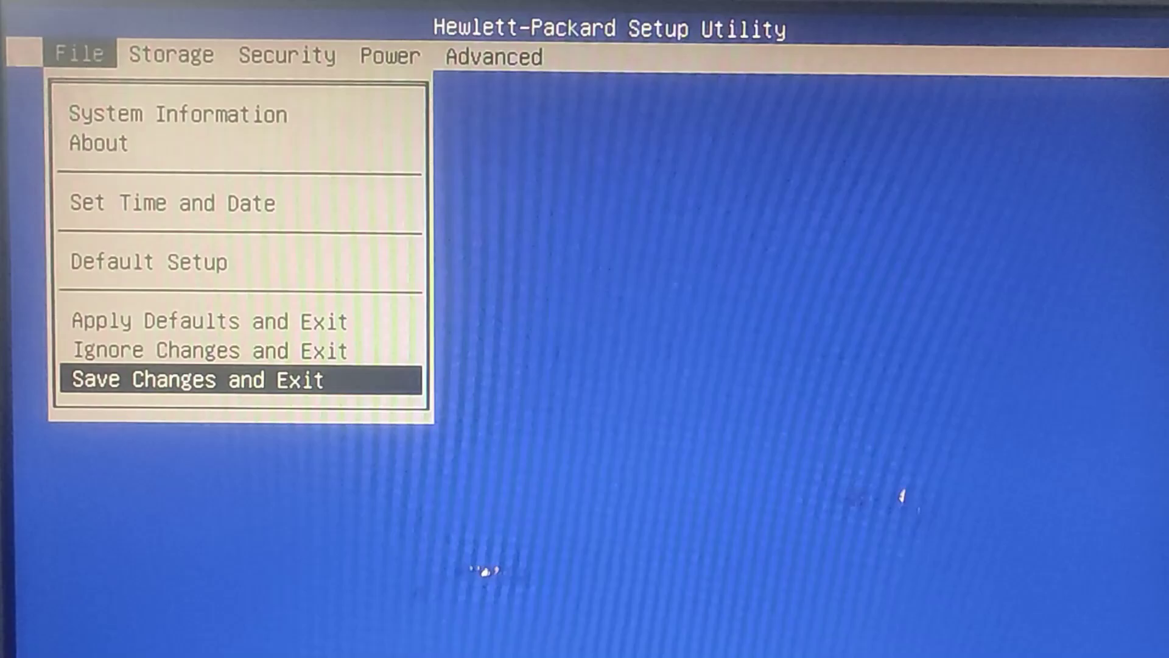
{"action": "key", "text": "Return"}
{"action": "key", "text": "Return"}
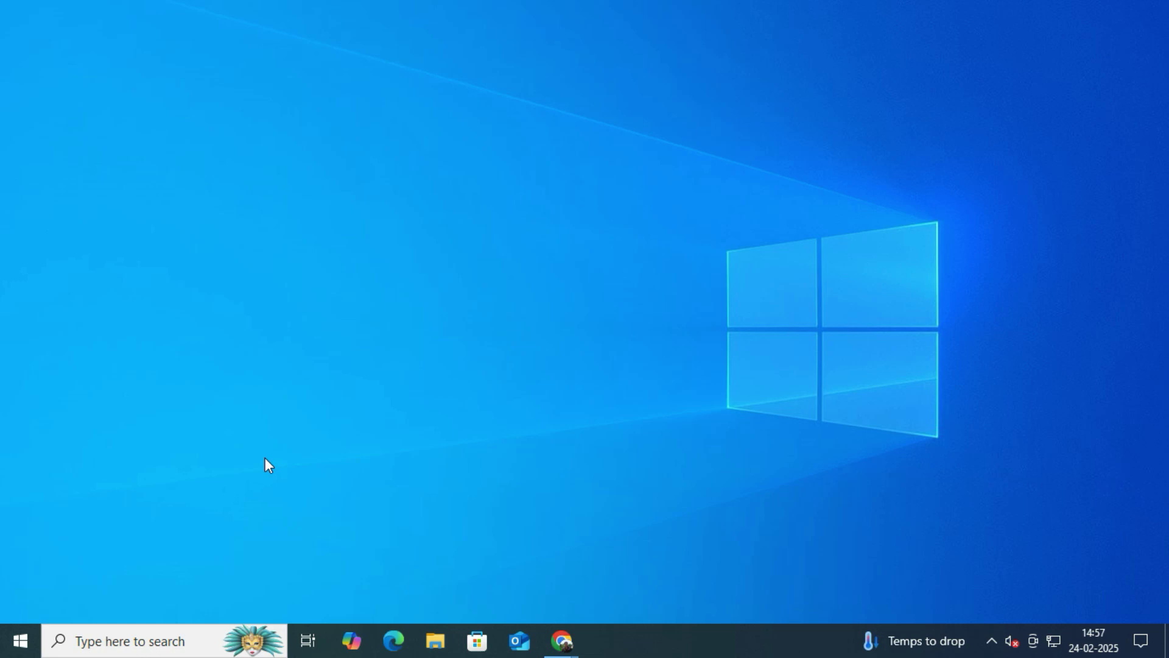
{"action": "left_click", "coordinate": [106, 644]}
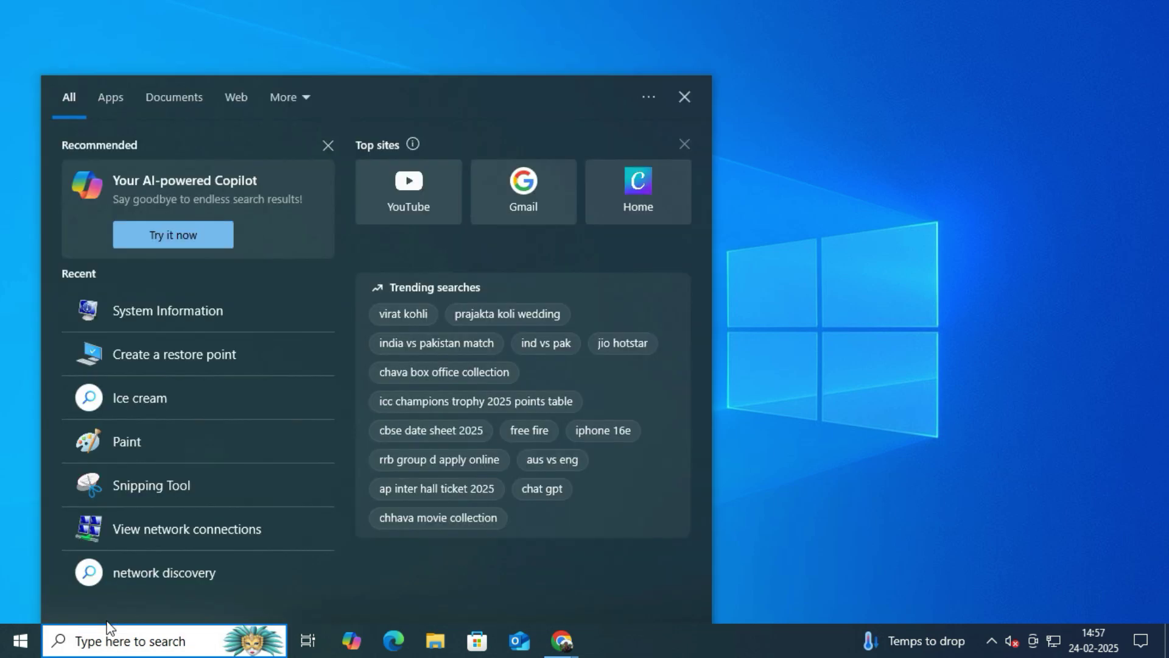
{"action": "type", "text": "syste"}
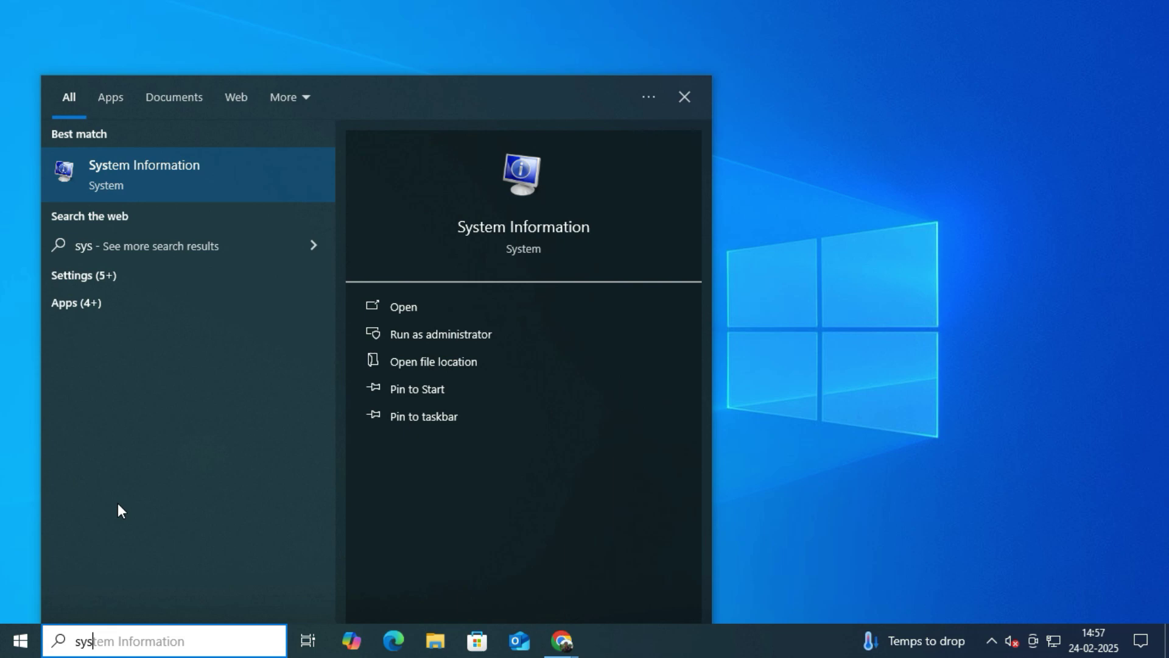
{"action": "left_click", "coordinate": [195, 173]}
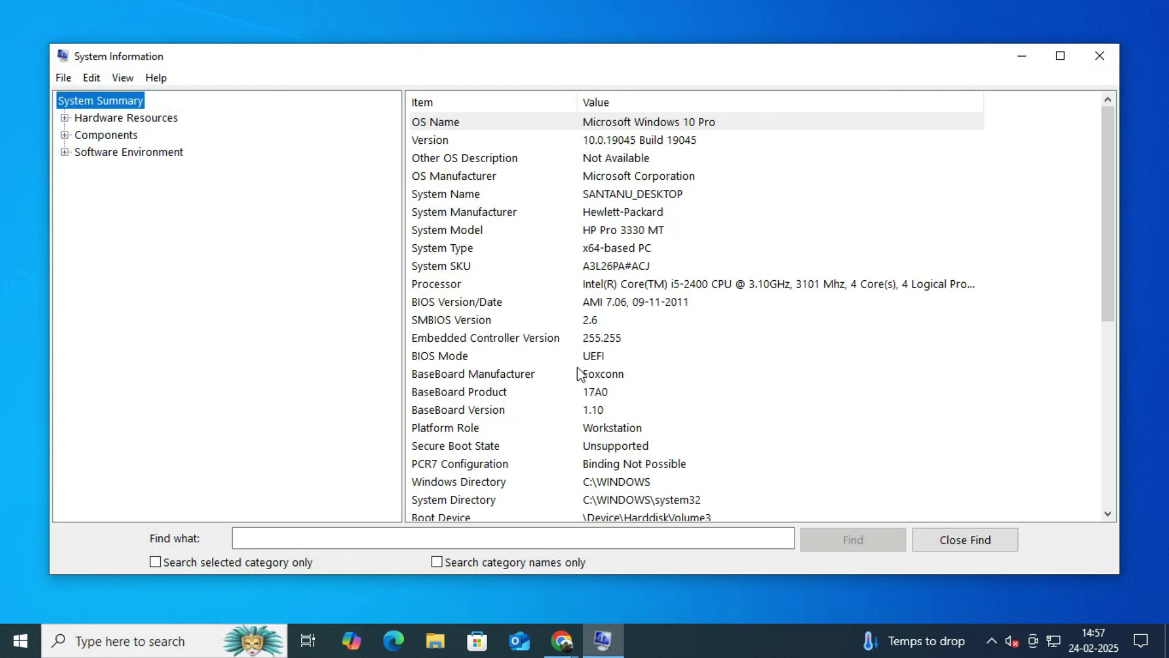
{"action": "left_click", "coordinate": [457, 359]}
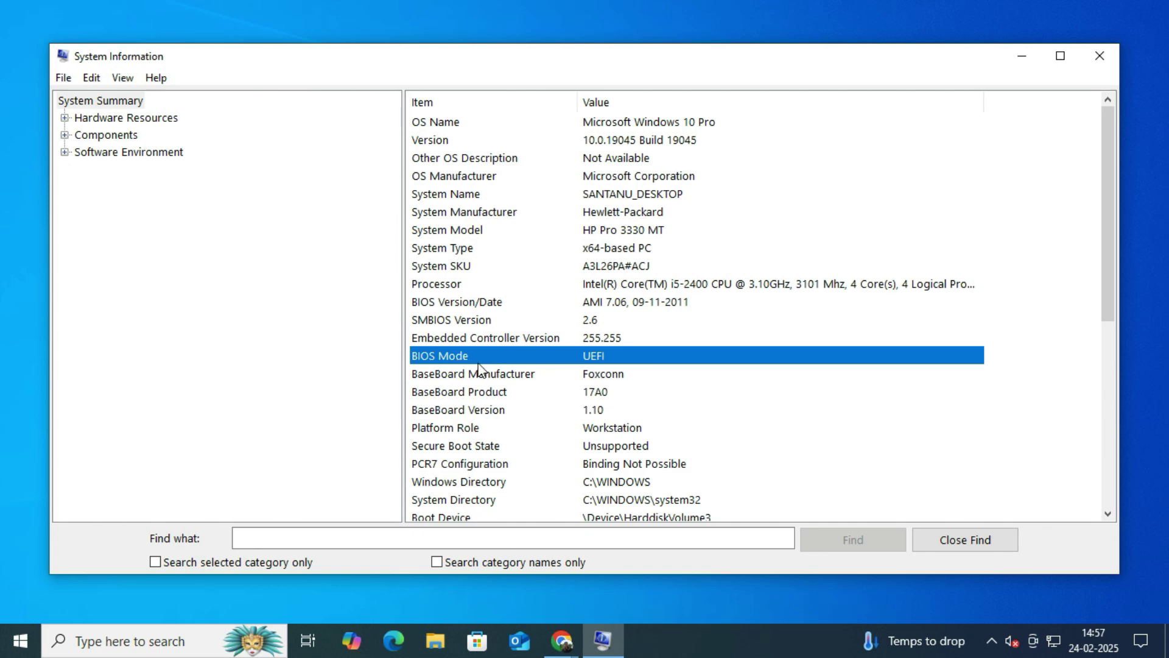
{"action": "left_click", "coordinate": [956, 541]}
{"action": "left_click", "coordinate": [1096, 56]}
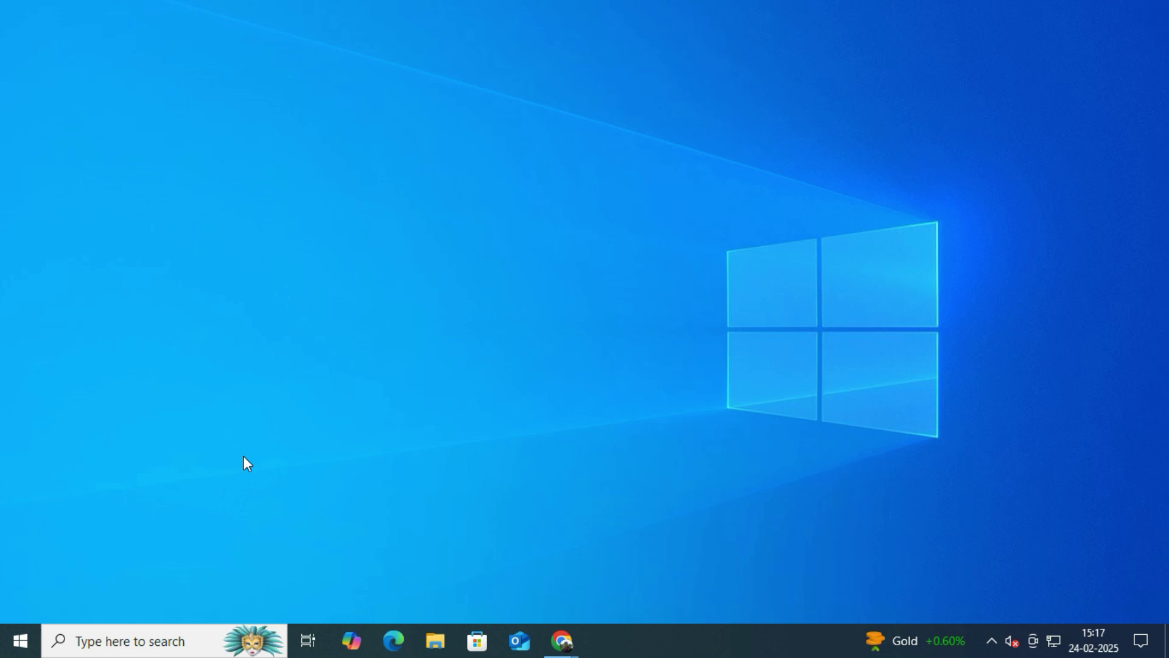
Step: Launch Disk Management by running diskmgmt.msc from the Run box
{"action": "key", "text": "super+r"}
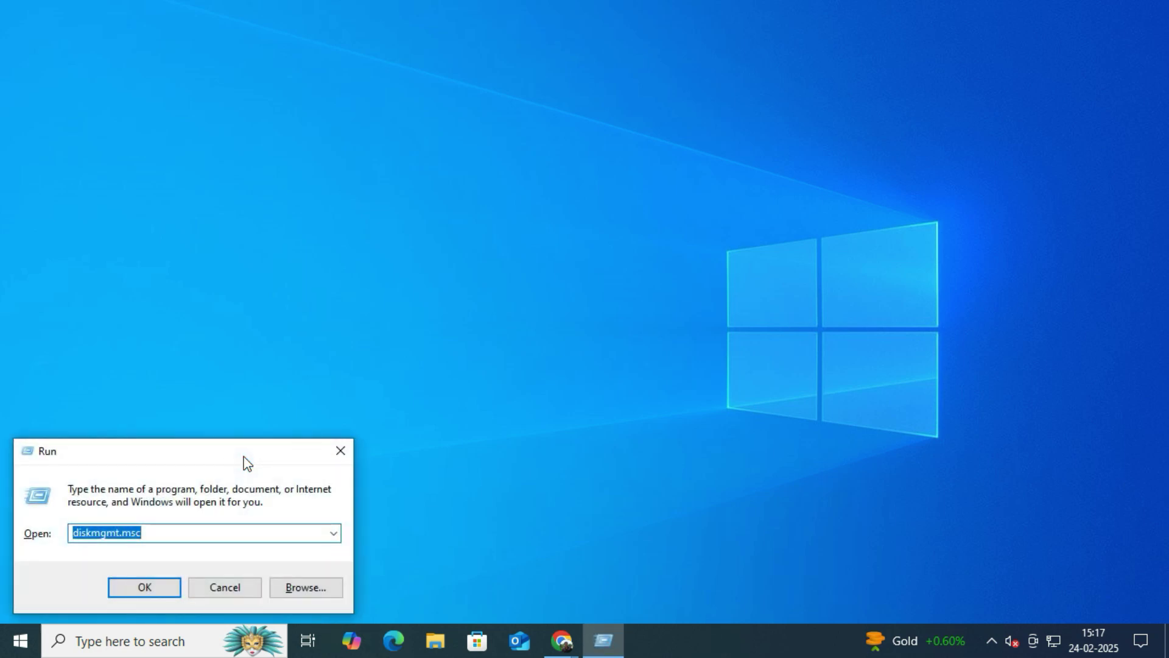
{"action": "left_click_drag", "start_coordinate": [242, 456], "coordinate": [503, 287]}
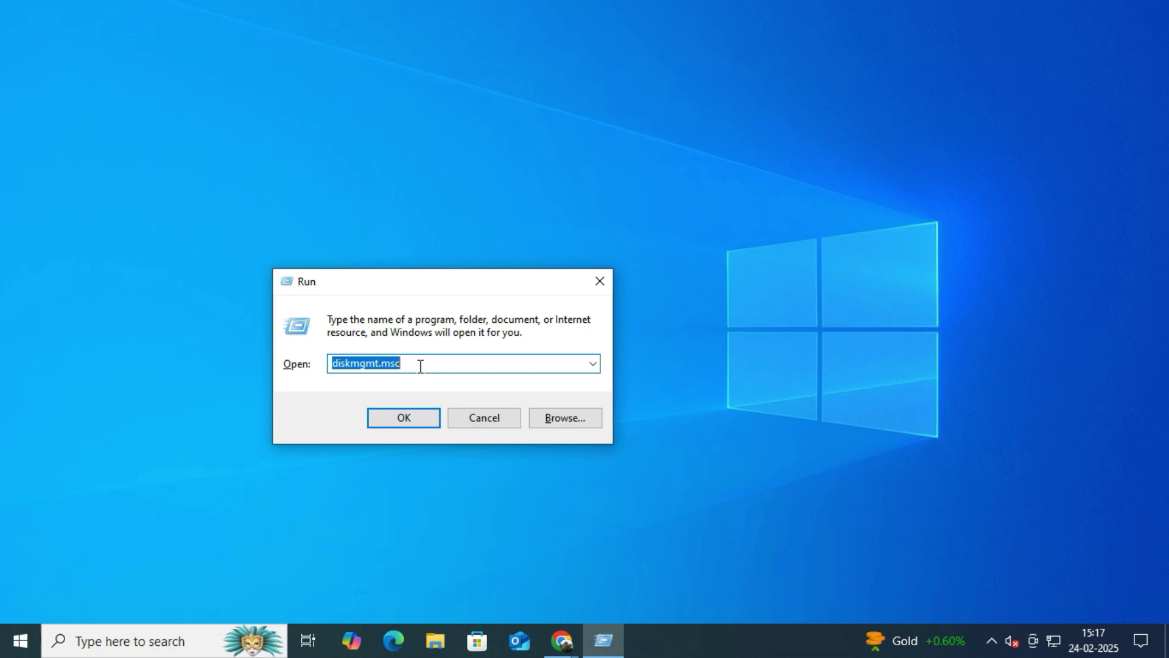
{"action": "left_click", "coordinate": [404, 425]}
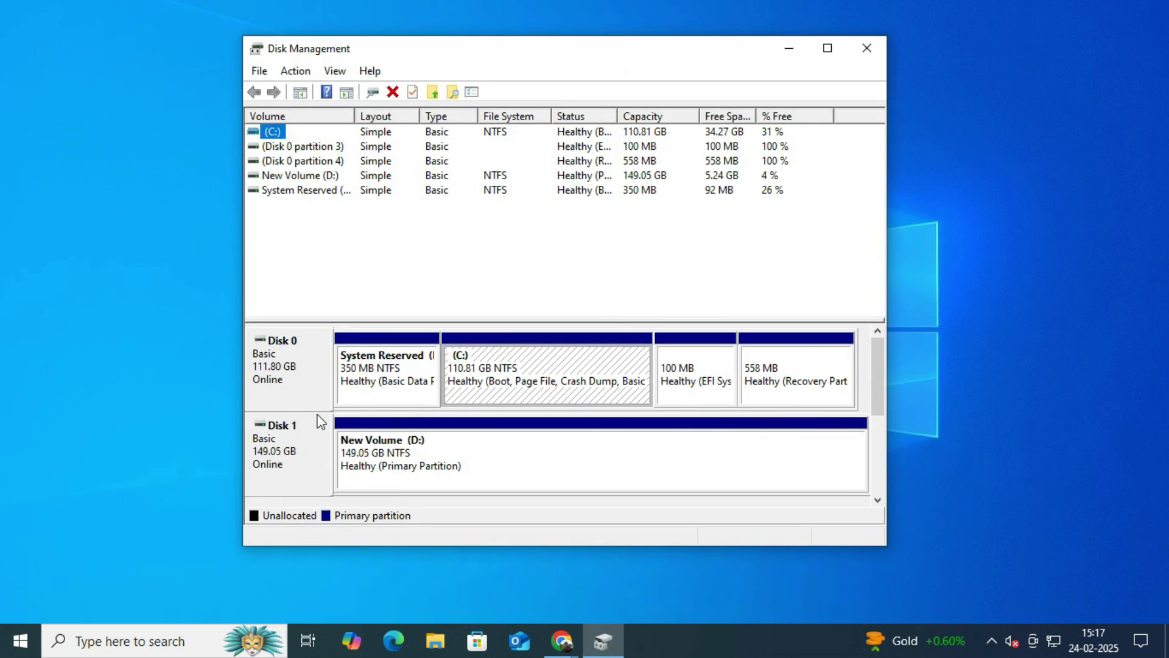
Step: Check that Disk 0's Volumes tab shows GUID Partition Table (GPT) as its partition style
{"action": "right_click", "coordinate": [299, 380]}
{"action": "left_click", "coordinate": [359, 541]}
{"action": "left_click_drag", "start_coordinate": [380, 146], "coordinate": [603, 97]}
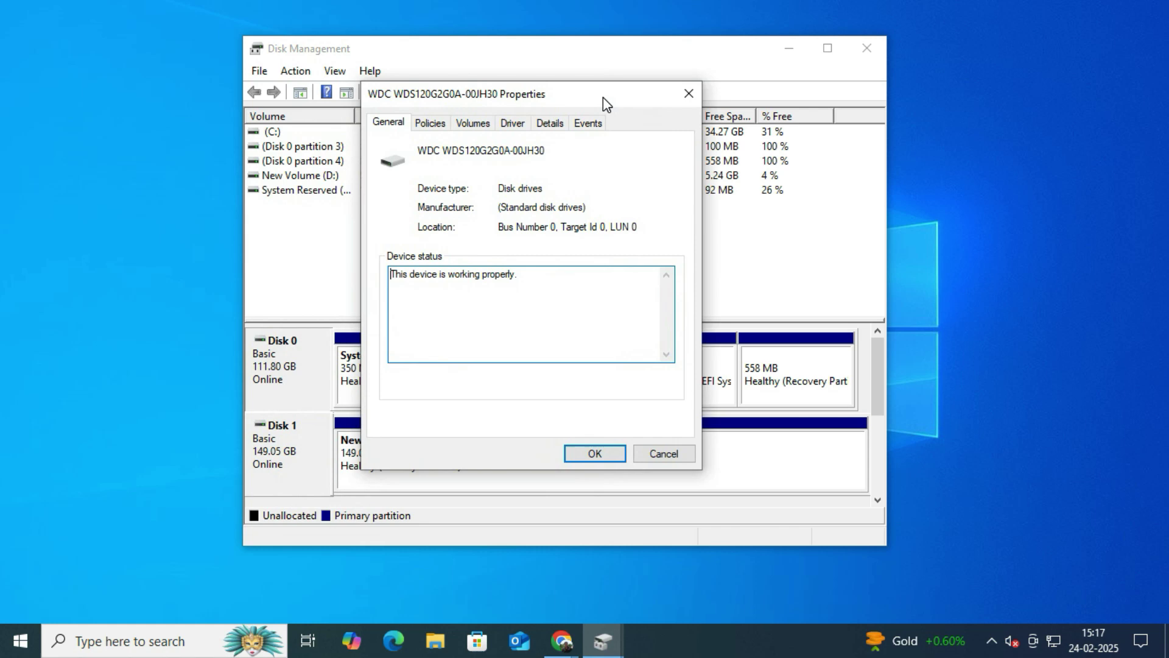
{"action": "left_click", "coordinate": [475, 124]}
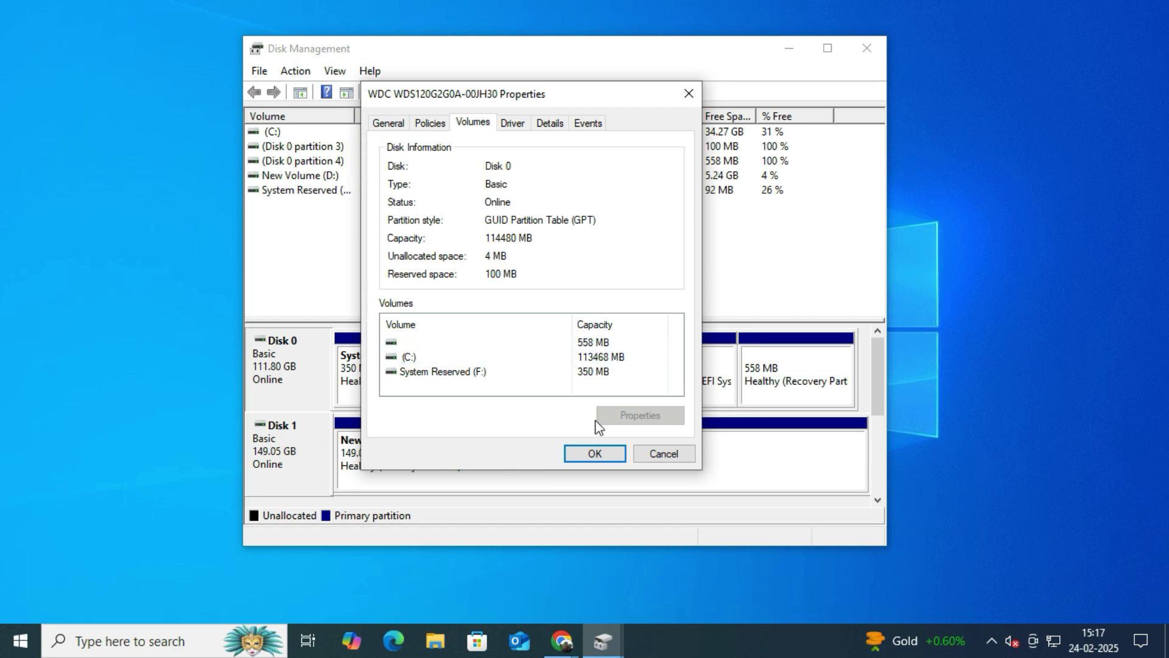
{"action": "left_click", "coordinate": [594, 453]}
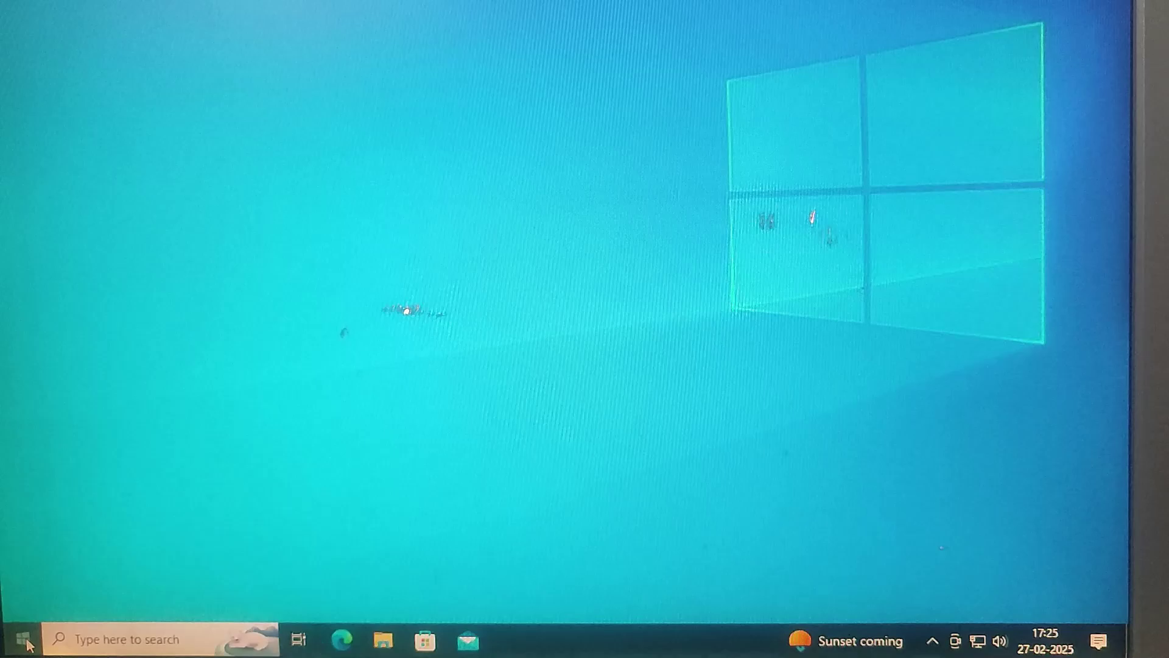
Step: Go to the Recovery page under Update & Security in Windows Settings
{"action": "right_click", "coordinate": [26, 639]}
{"action": "left_click", "coordinate": [64, 472]}
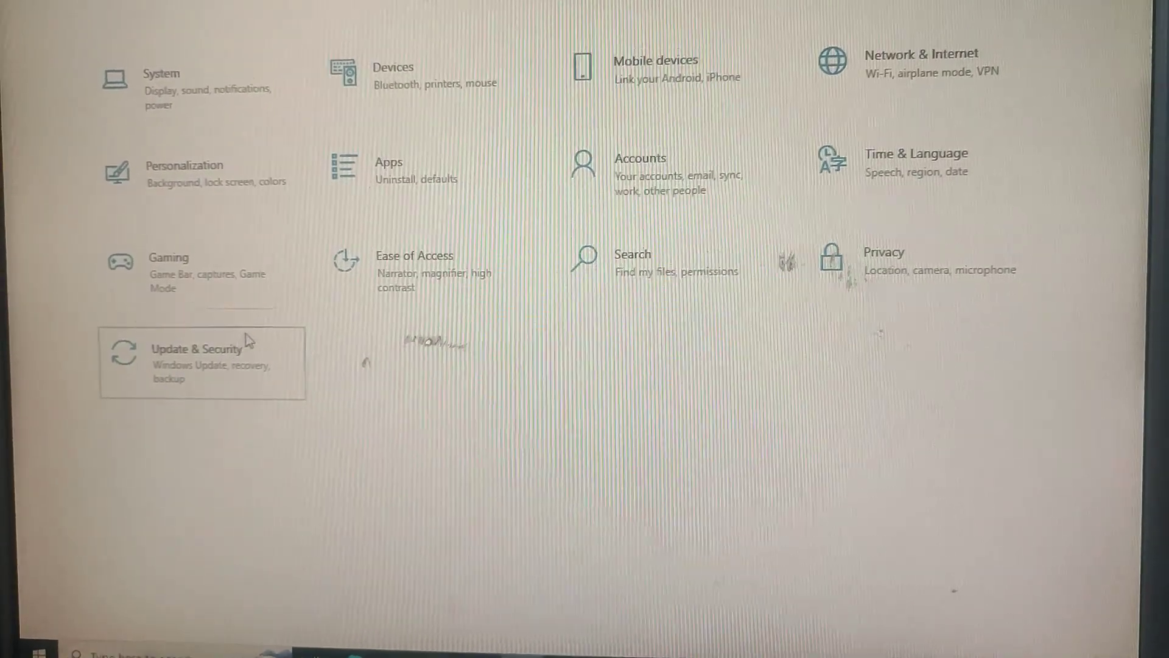
{"action": "left_click", "coordinate": [223, 344]}
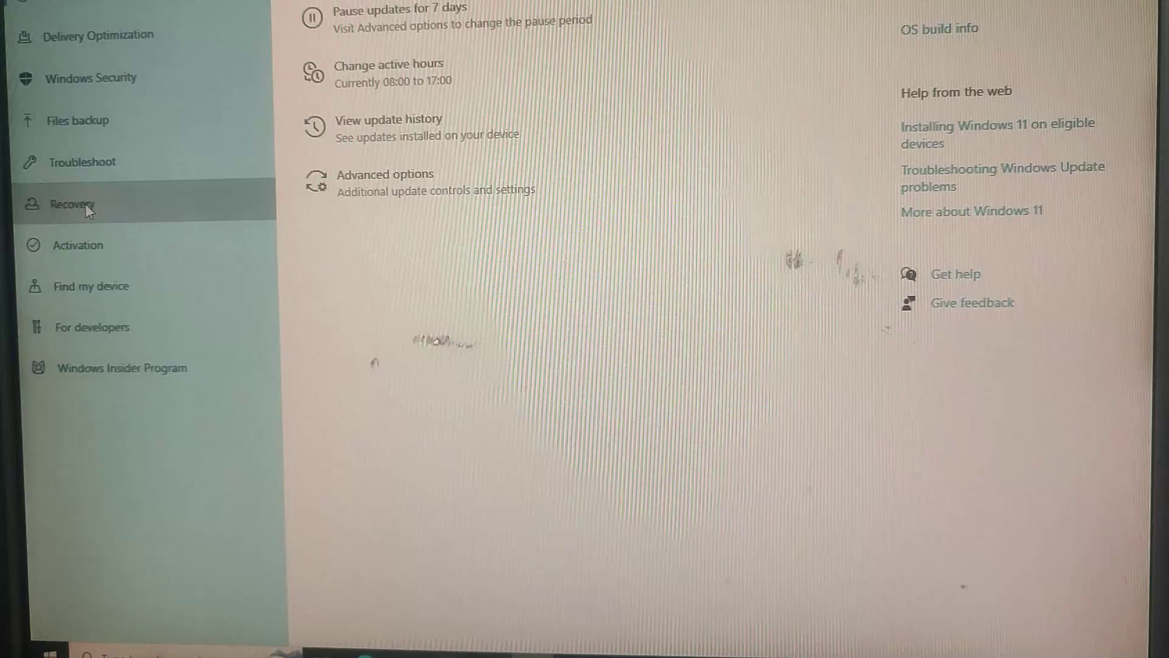
{"action": "left_click", "coordinate": [86, 200]}
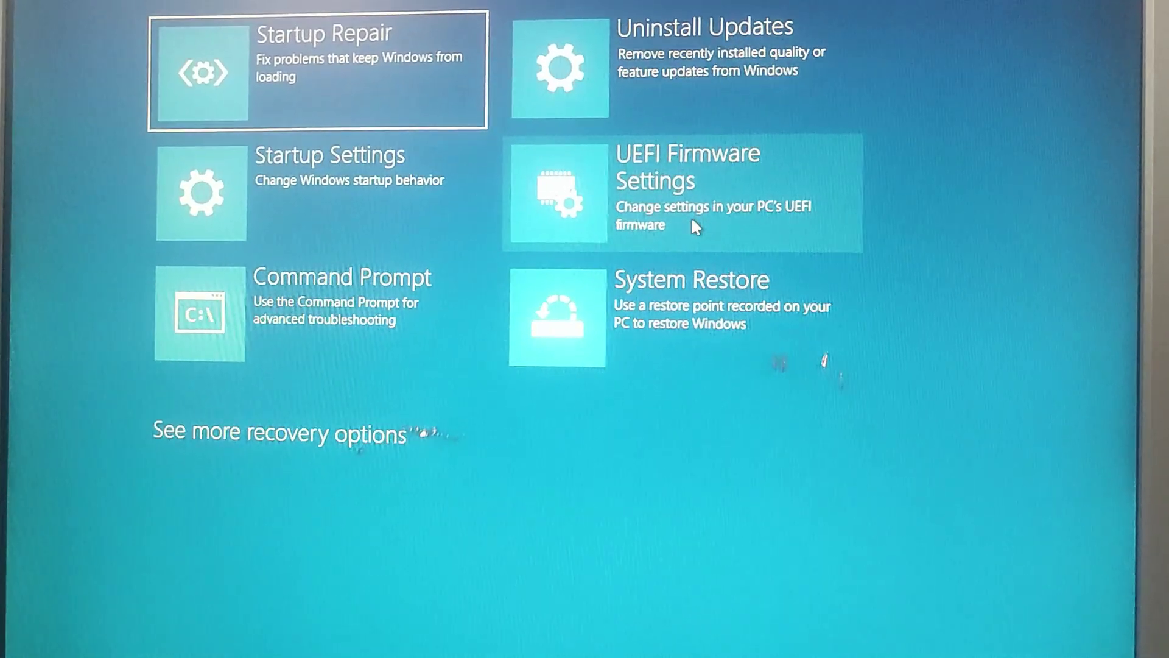
Step: Go back from Advanced options to the Troubleshoot screen
{"action": "left_click", "coordinate": [111, 5]}
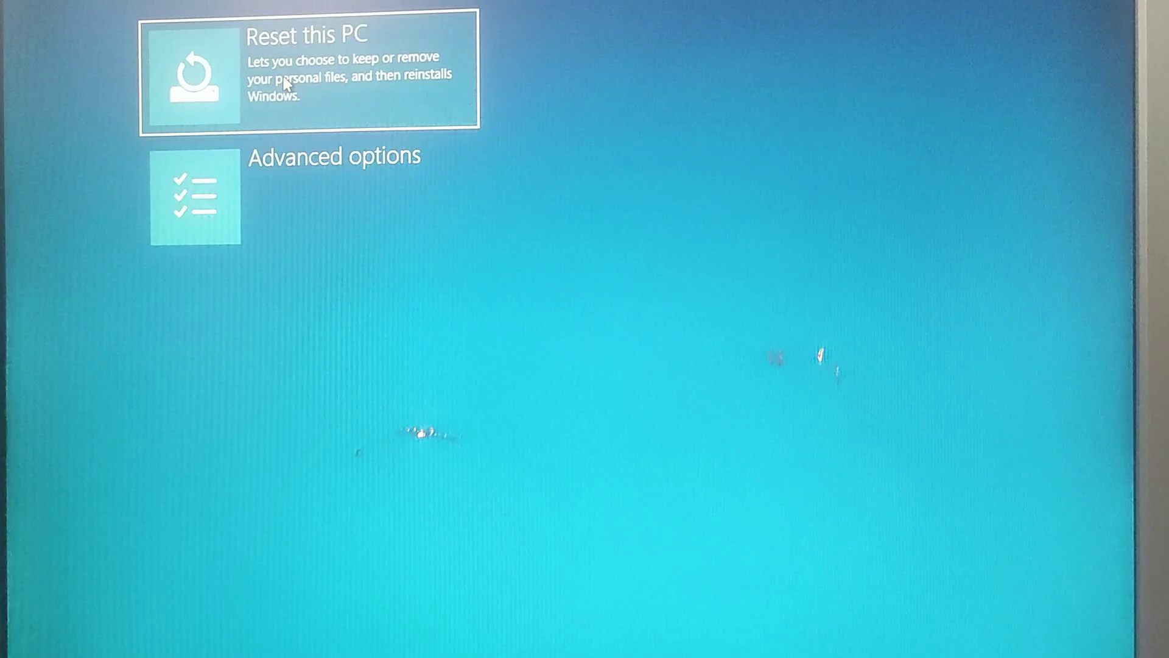